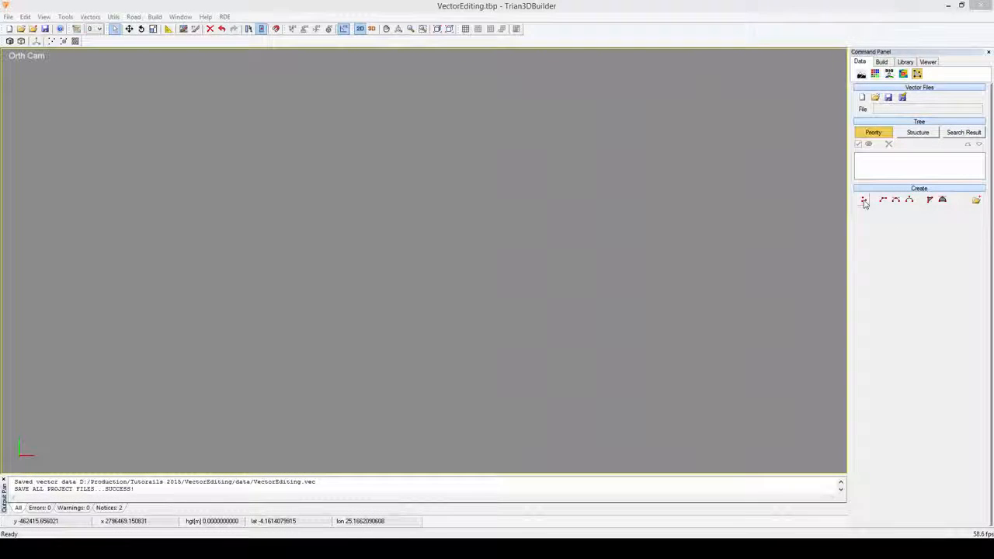
# Place six Build up Area points in two rows of three in the empty viewport
pyautogui.click(864, 201)
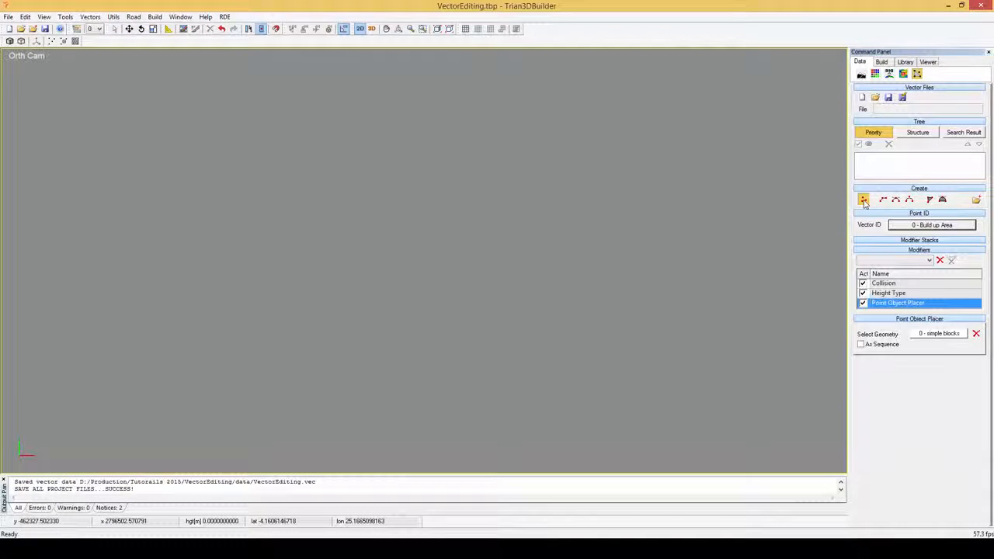
pyautogui.click(90, 219)
pyautogui.click(84, 247)
pyautogui.click(104, 247)
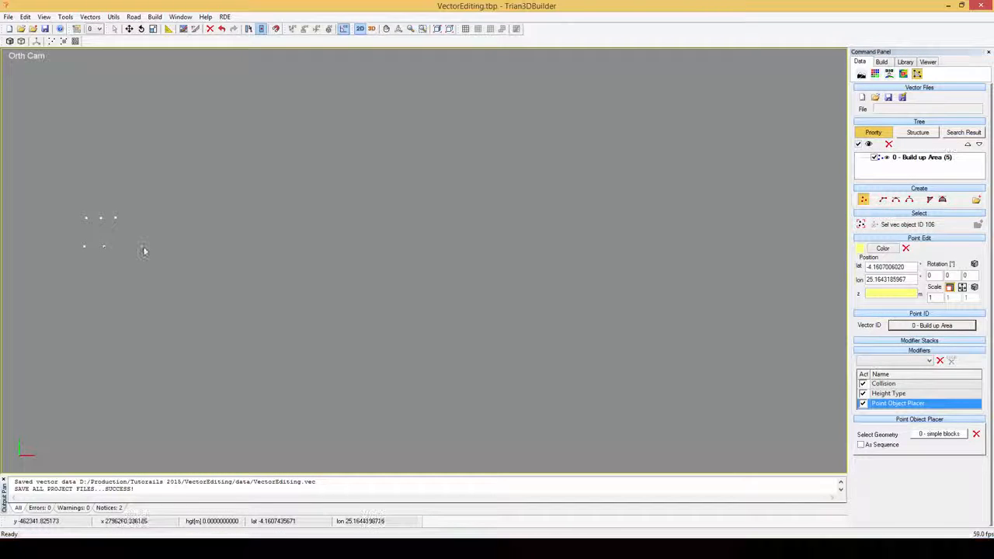
pyautogui.click(144, 248)
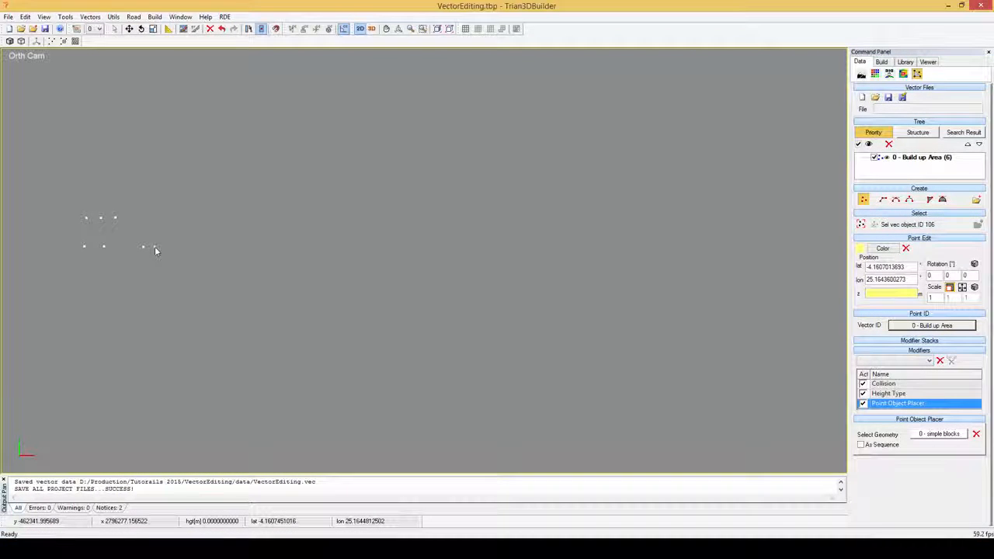
pyautogui.press('Escape')
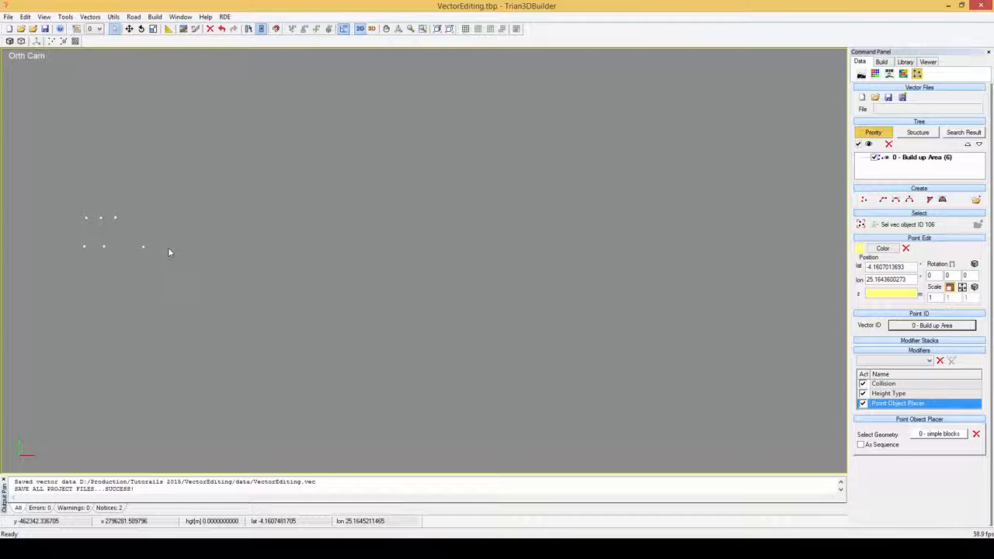
# Draw a zigzag Trail polyline beside the points and a freehand wavy Trail line below it
pyautogui.click(883, 201)
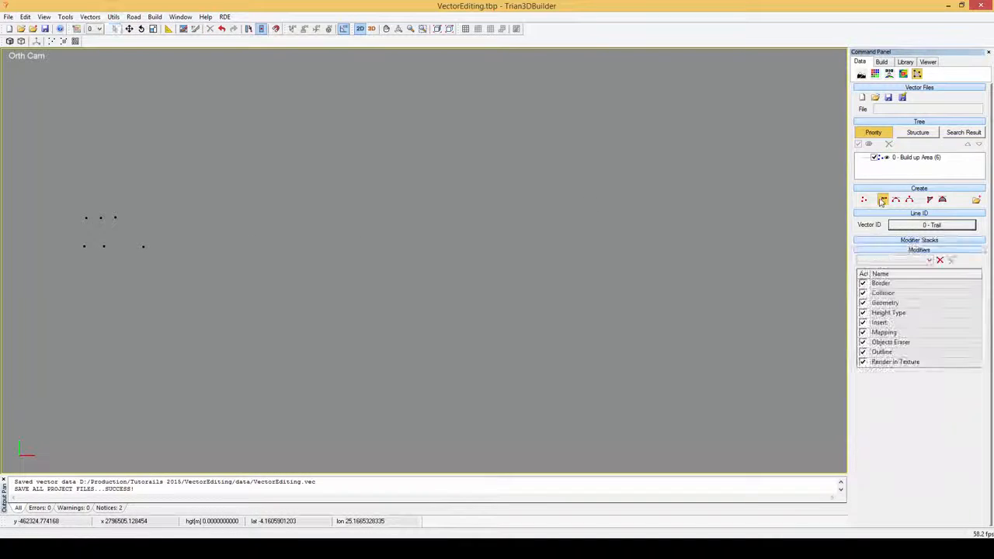
pyautogui.click(195, 211)
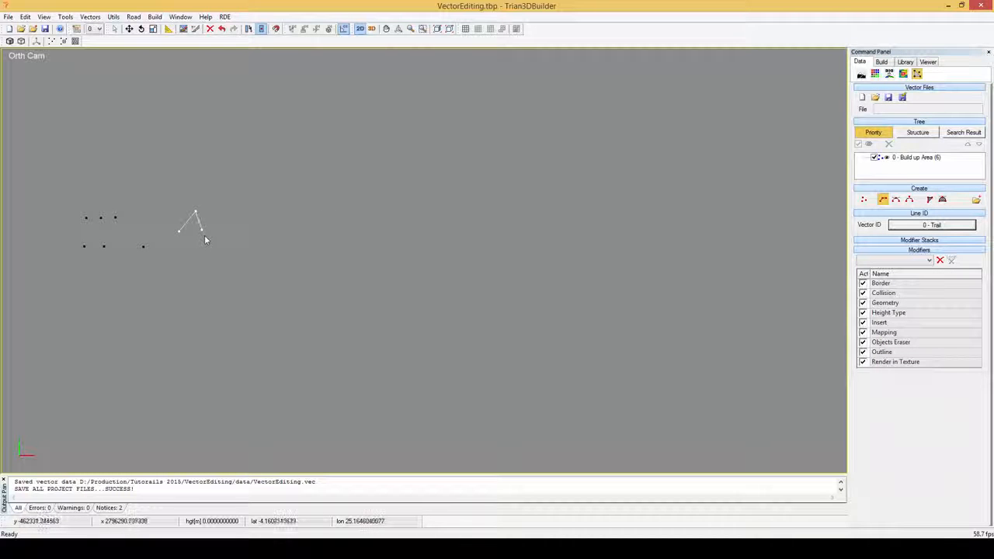
pyautogui.click(204, 227)
pyautogui.click(218, 211)
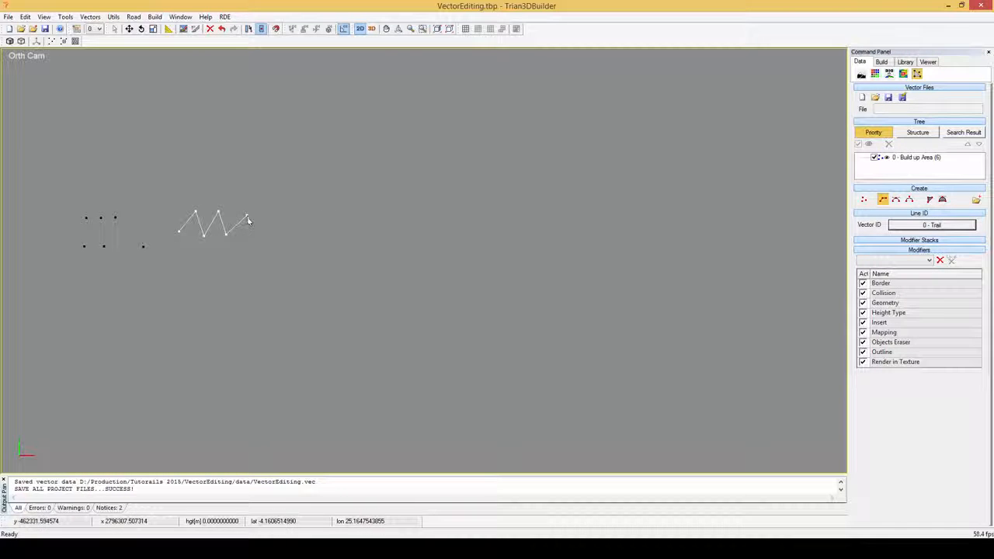
pyautogui.rightClick(260, 235)
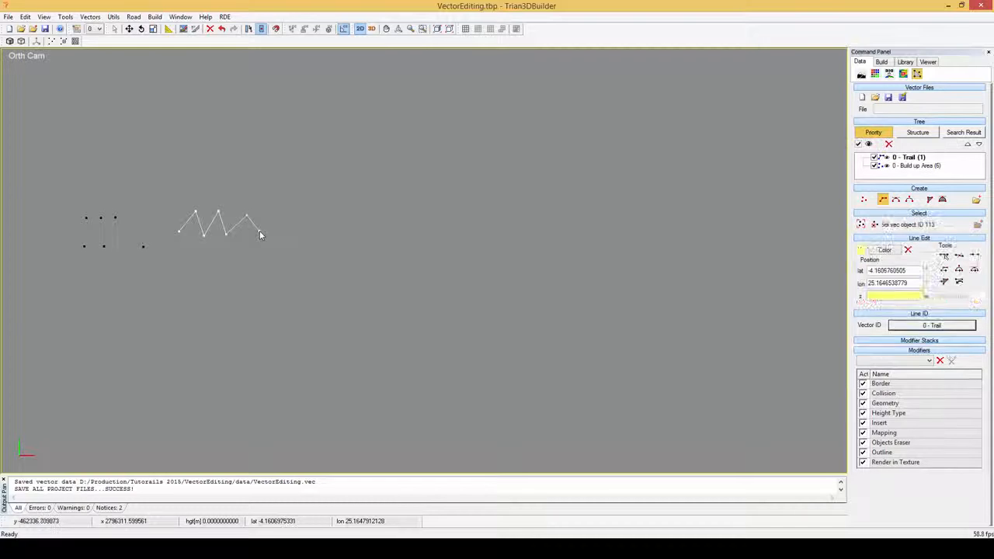
pyautogui.moveTo(217, 257); pyautogui.dragTo(247, 249)
pyautogui.rightClick(263, 239)
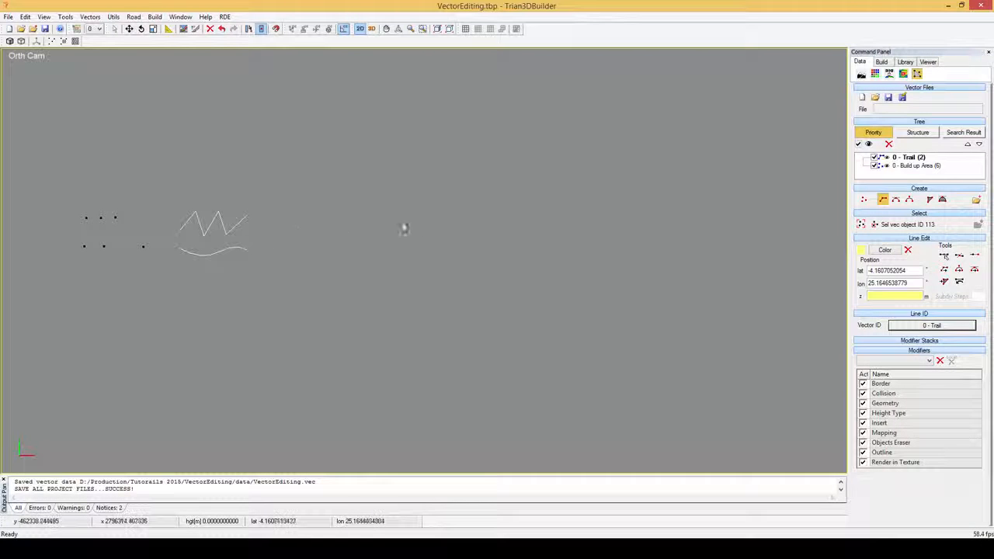
# Draw a Bezier Trail line beside the first zigzag, with straight zigzag segments at its start and smooth curves at its end
pyautogui.click(894, 203)
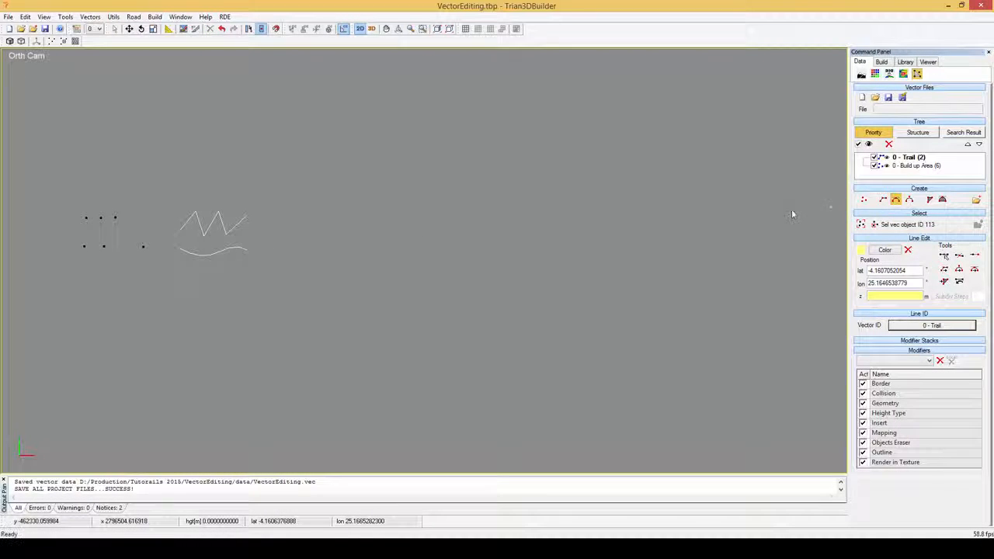
pyautogui.click(293, 252)
pyautogui.click(303, 231)
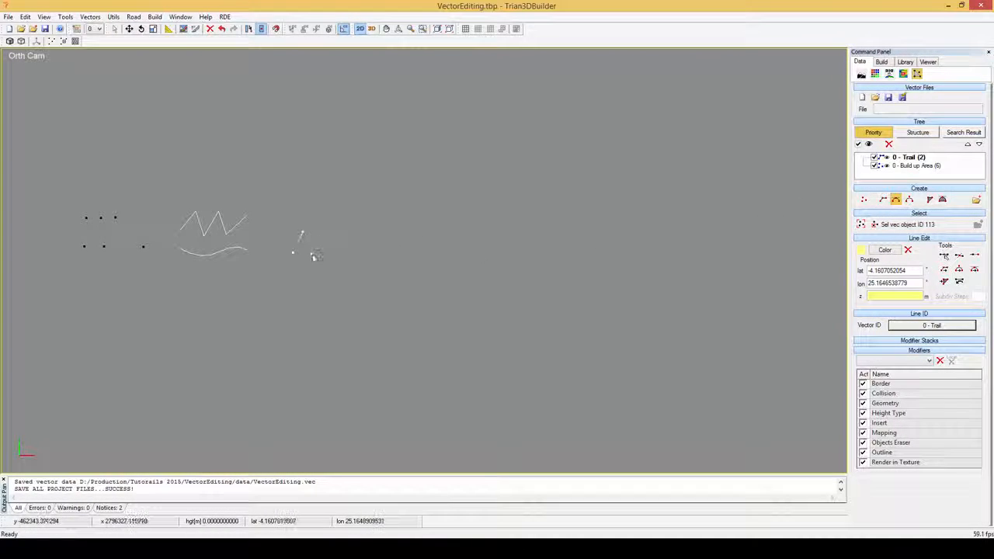
pyautogui.click(312, 254)
pyautogui.click(320, 236)
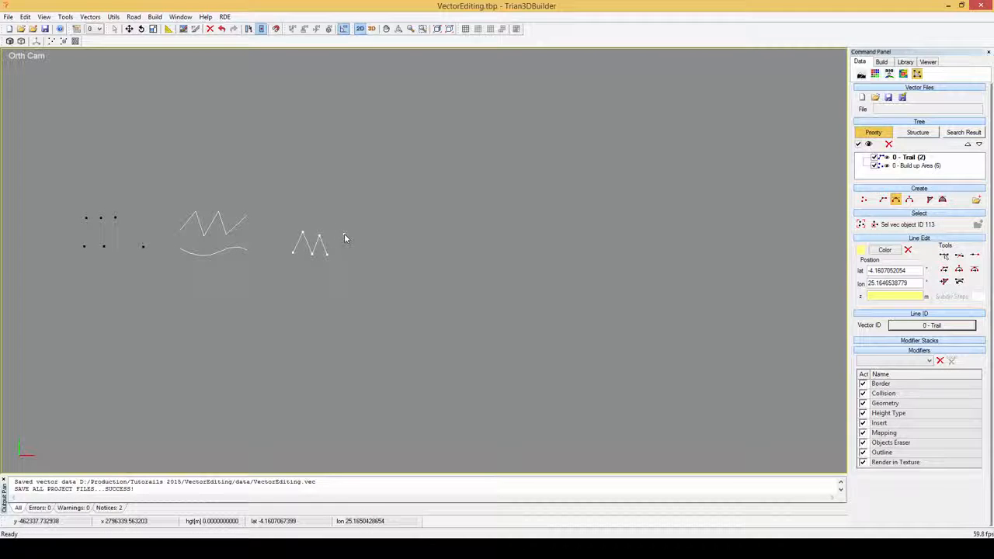
pyautogui.moveTo(344, 235); pyautogui.dragTo(387, 237)
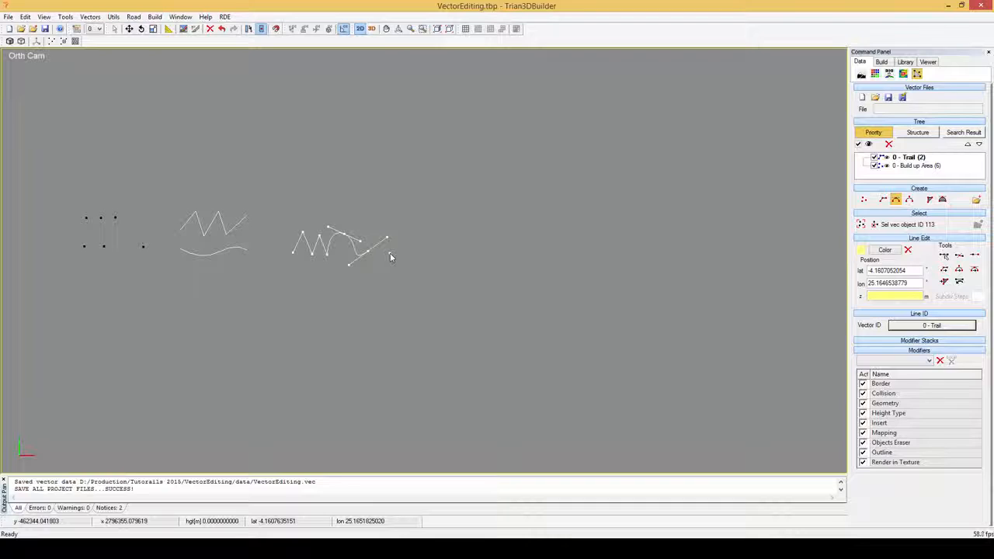
pyautogui.rightClick(390, 259)
# Draw a second, smoothly curved Bezier Trail line just below the zigzag-and-curve line
pyautogui.moveTo(309, 285); pyautogui.dragTo(312, 288)
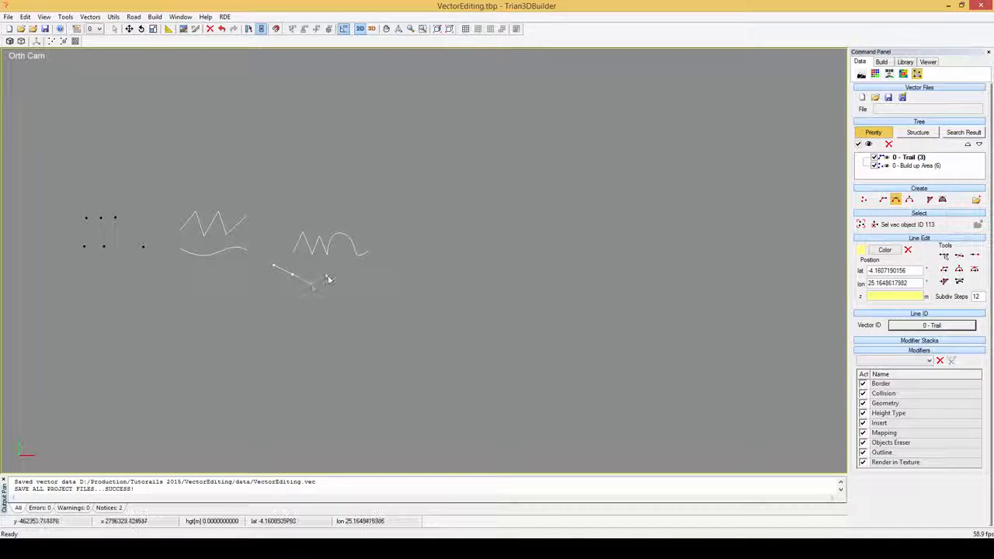
pyautogui.click(372, 287)
pyautogui.rightClick(385, 273)
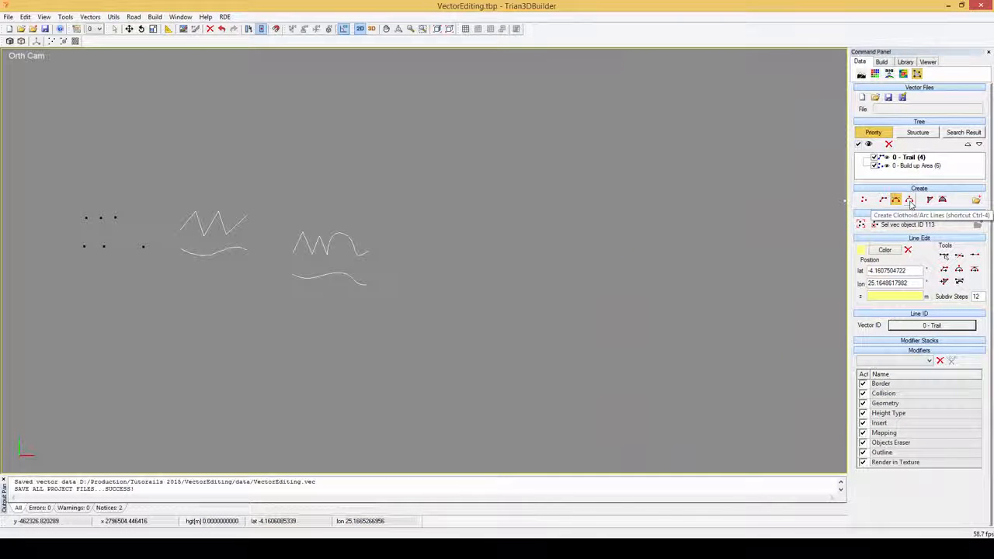
# Draw a Clothoid/Arc Trail line beside the Bezier lines, rising into a rounded hump and then descending to a lower level
pyautogui.click(910, 201)
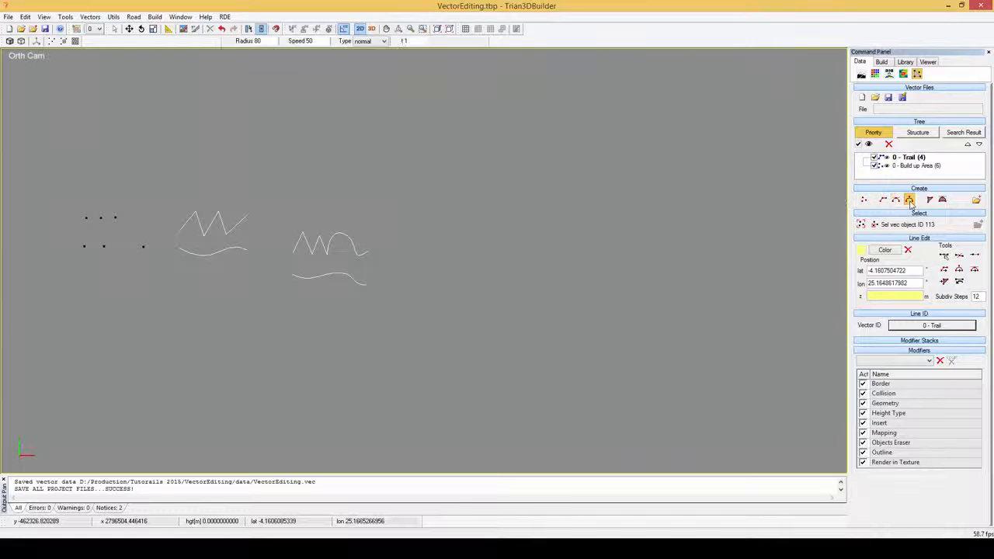
pyautogui.click(442, 270)
pyautogui.click(443, 229)
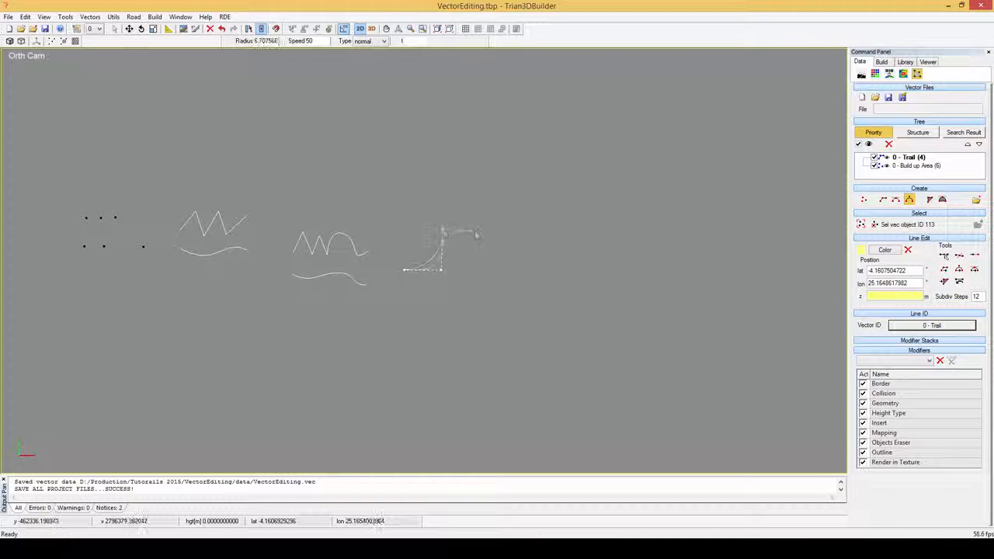
pyautogui.click(482, 232)
pyautogui.click(482, 312)
pyautogui.click(535, 312)
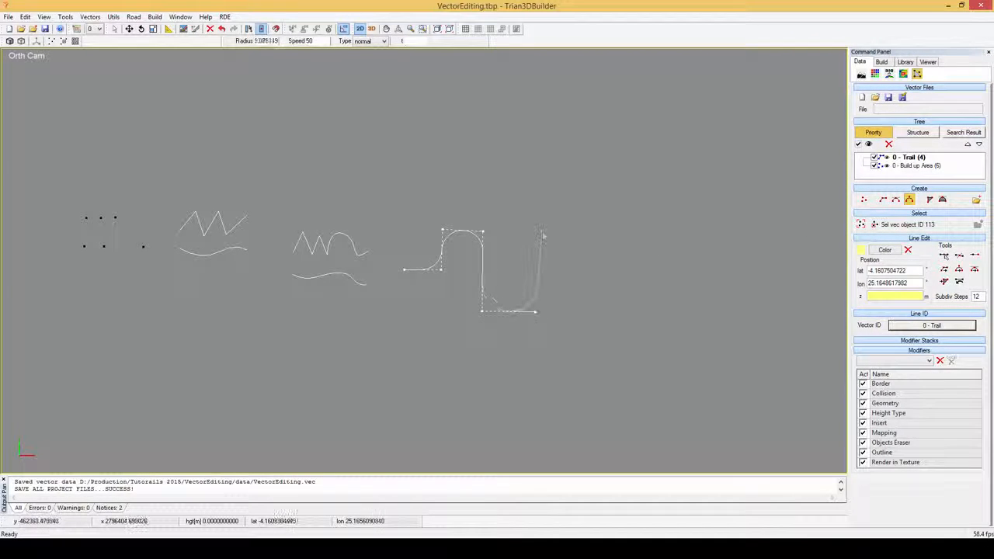
pyautogui.rightClick(543, 233)
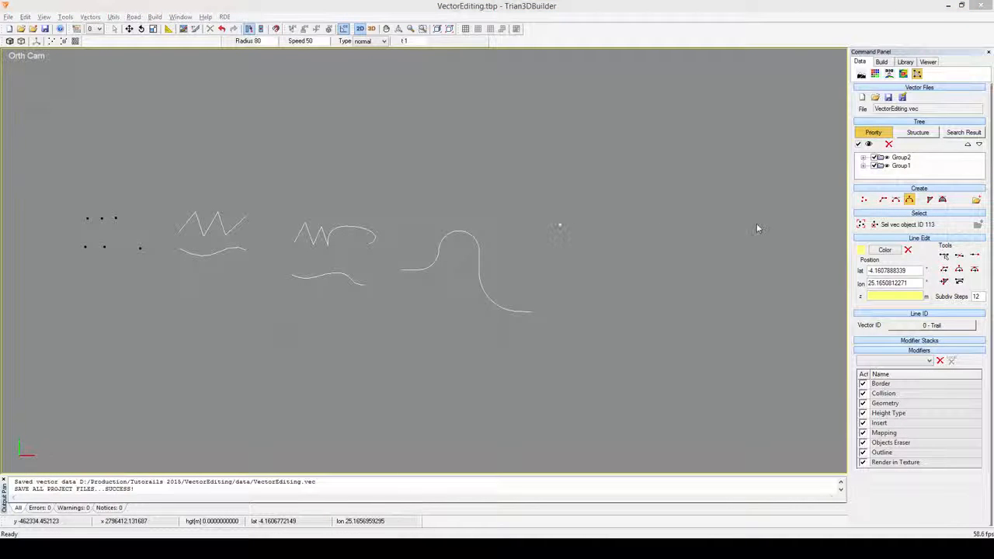
# Draw a six-sided Trees - Forest area with straight edges beside the clothoid line
pyautogui.click(929, 200)
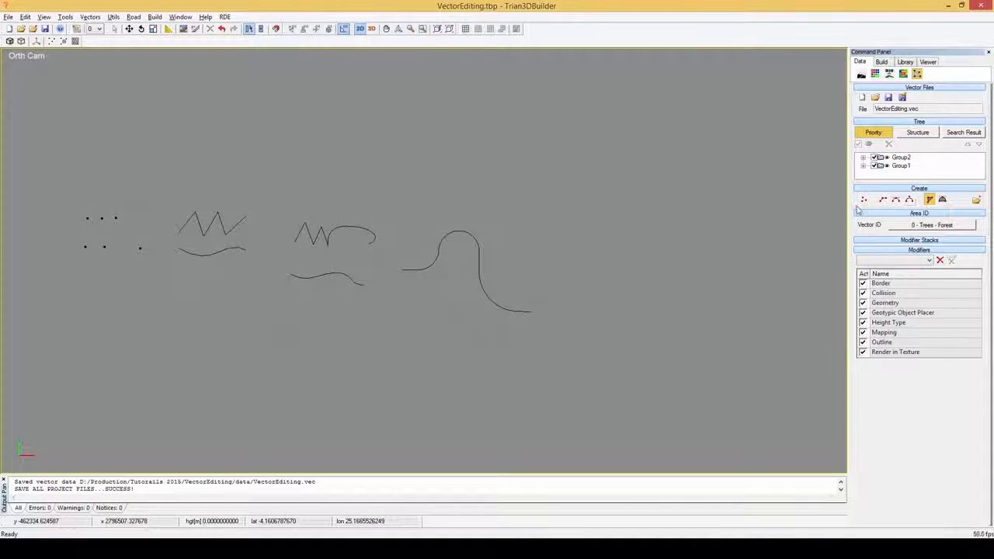
pyautogui.click(568, 245)
pyautogui.click(584, 232)
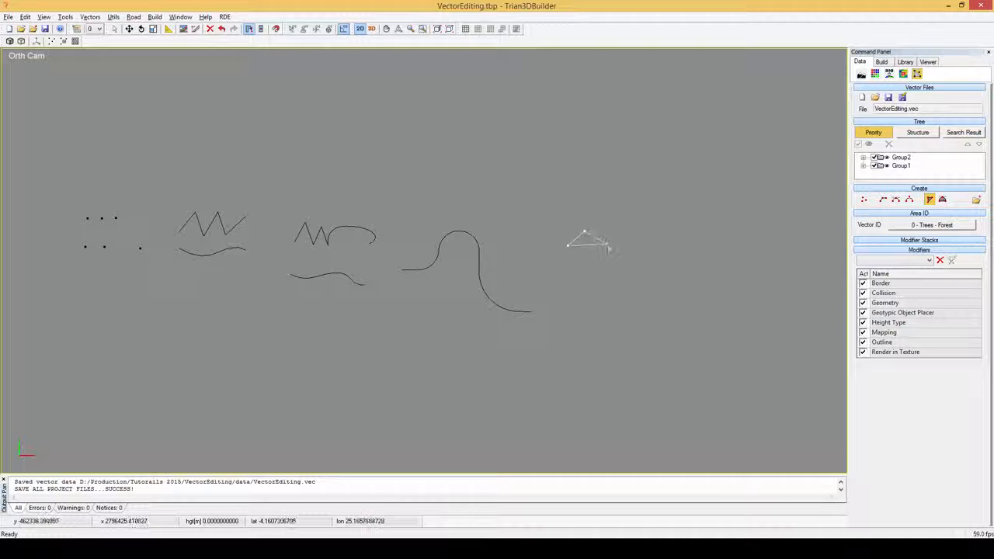
pyautogui.click(607, 246)
pyautogui.click(604, 267)
pyautogui.click(590, 276)
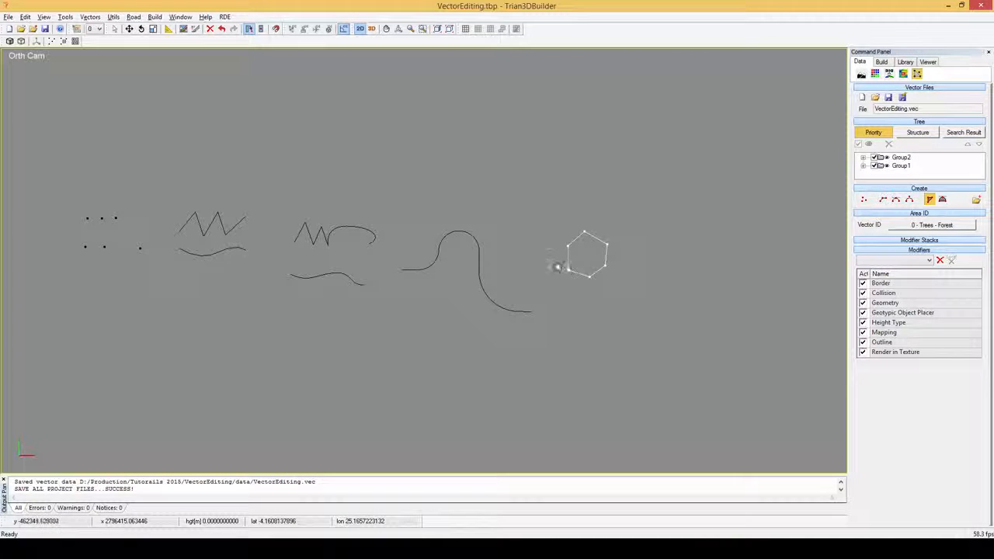
pyautogui.click(569, 270)
pyautogui.rightClick(534, 256)
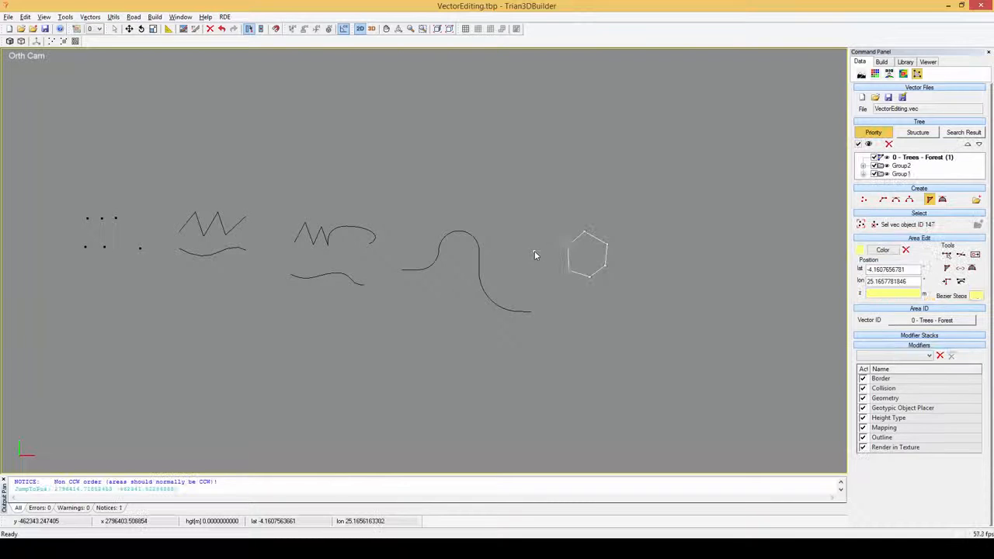
# Draw a curved-edge Trees - Forest area beside the hexagonal area
pyautogui.click(943, 199)
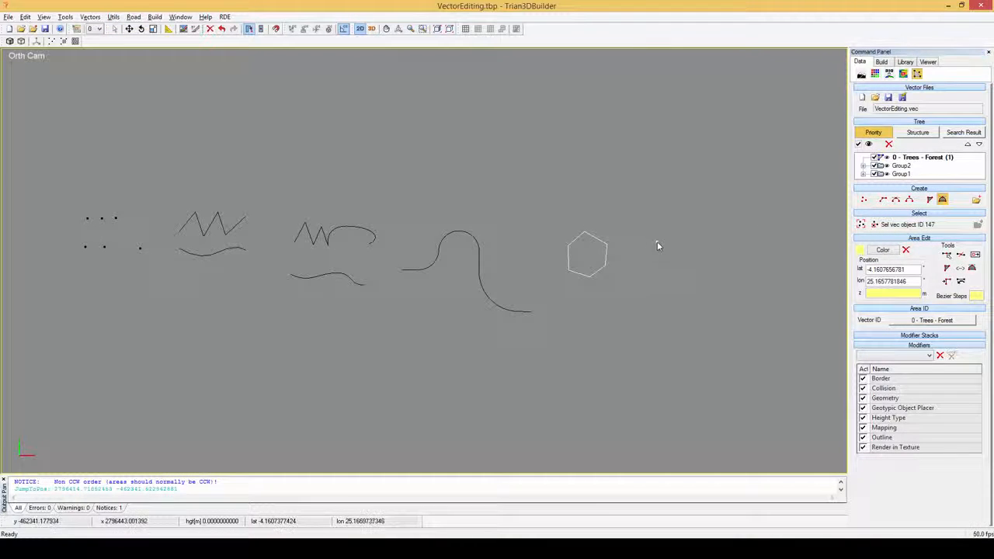
pyautogui.moveTo(652, 246); pyautogui.dragTo(664, 235)
pyautogui.moveTo(706, 260); pyautogui.dragTo(620, 266)
pyautogui.rightClick(730, 262)
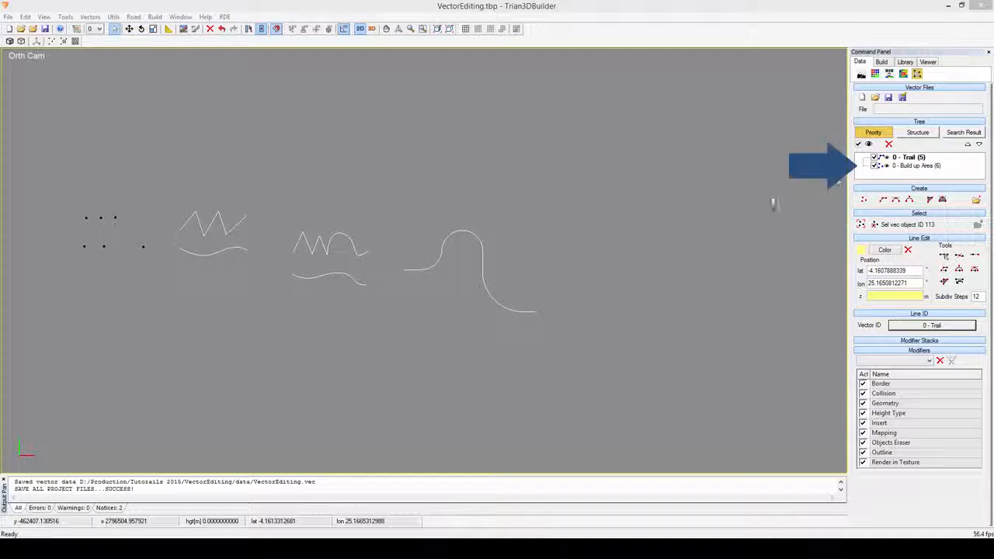
# Activate the Trail and Build up Area layers in turn, first from the tree and then by picking their objects in the viewport
pyautogui.click(910, 157)
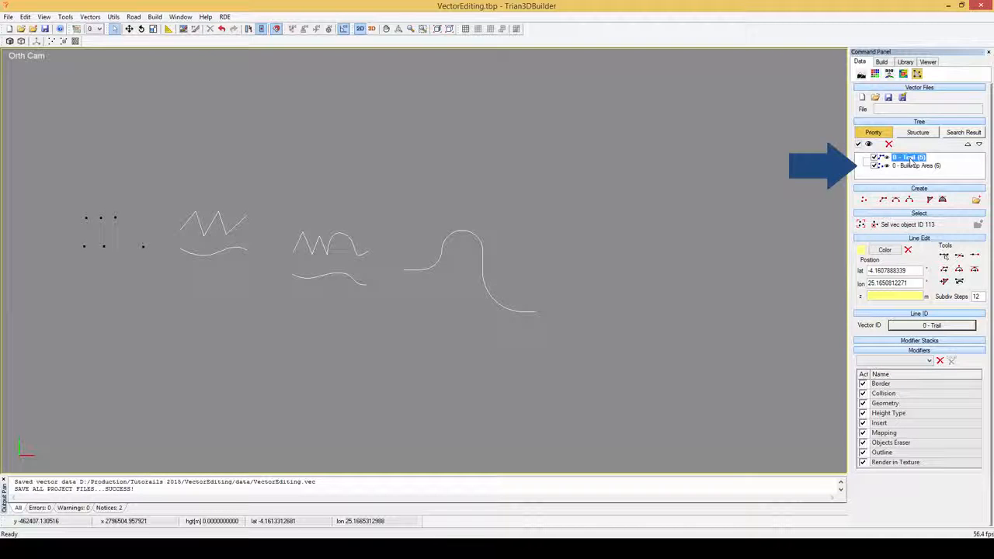
pyautogui.click(911, 166)
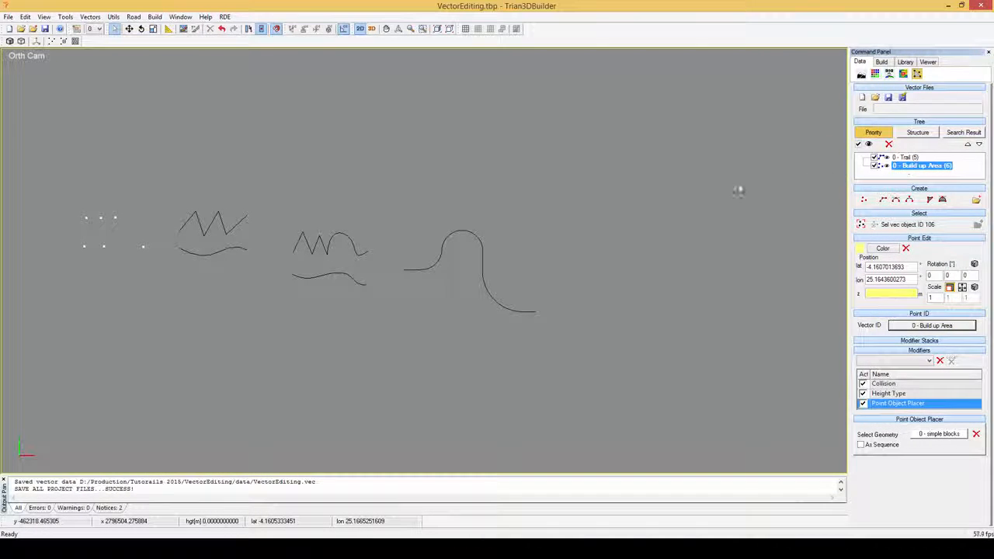
pyautogui.click(492, 264)
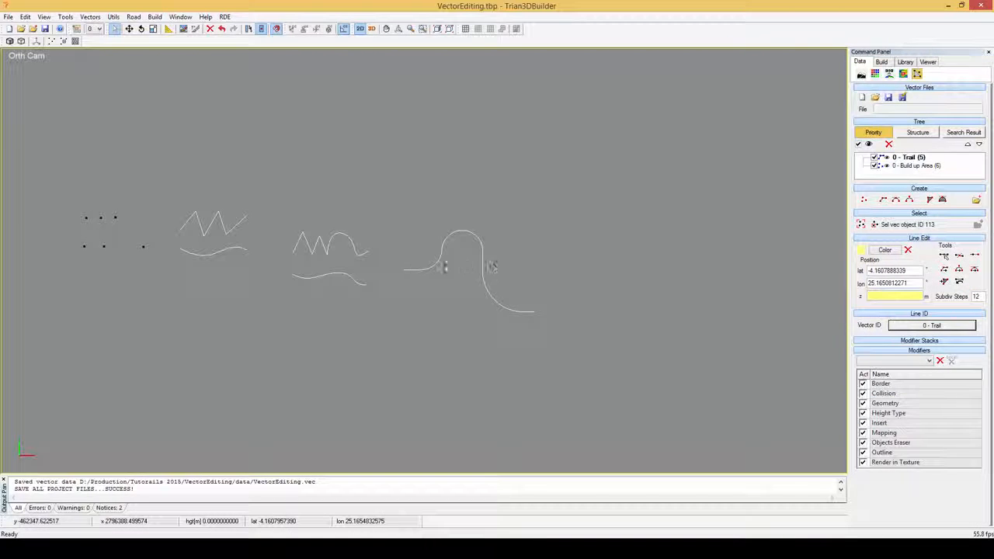
pyautogui.click(143, 246)
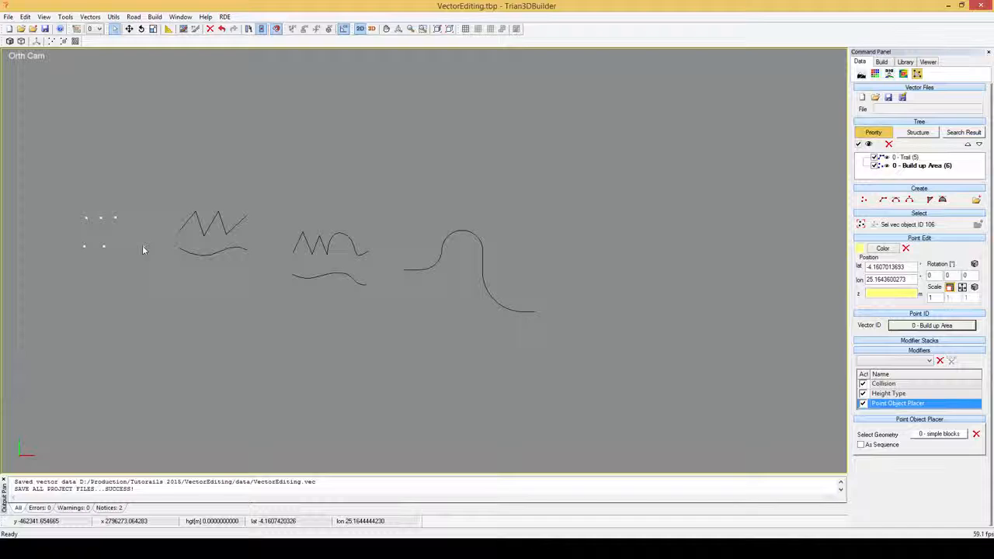
pyautogui.click(205, 252)
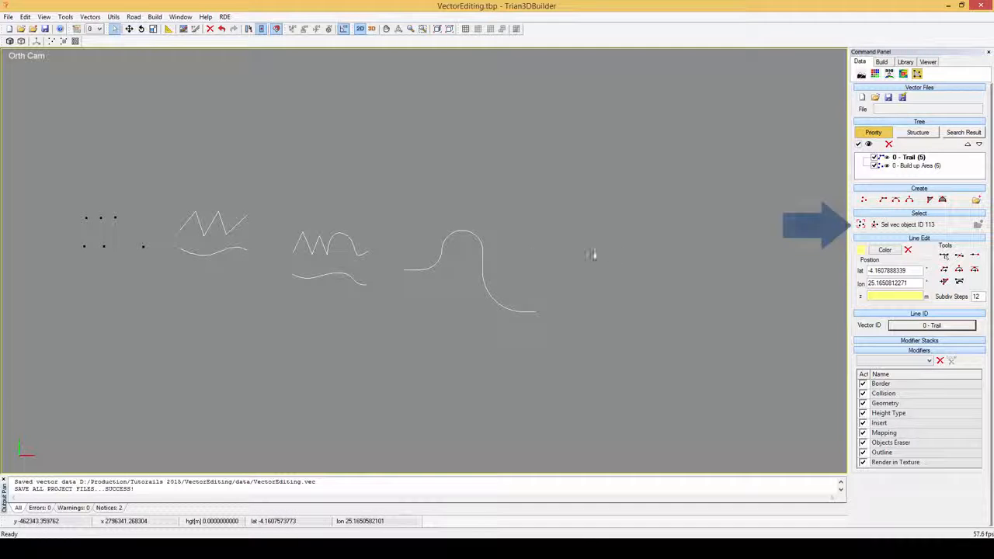
# In vector object selection mode, select the clothoid line, the zigzag Bezier line, and finally the wavy line below the first zigzag
pyautogui.click(861, 225)
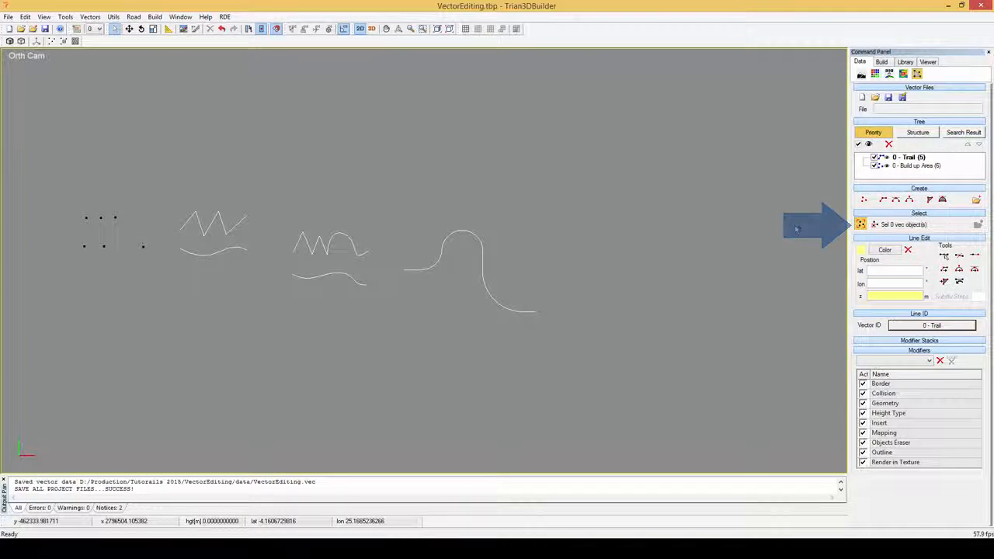
pyautogui.click(474, 239)
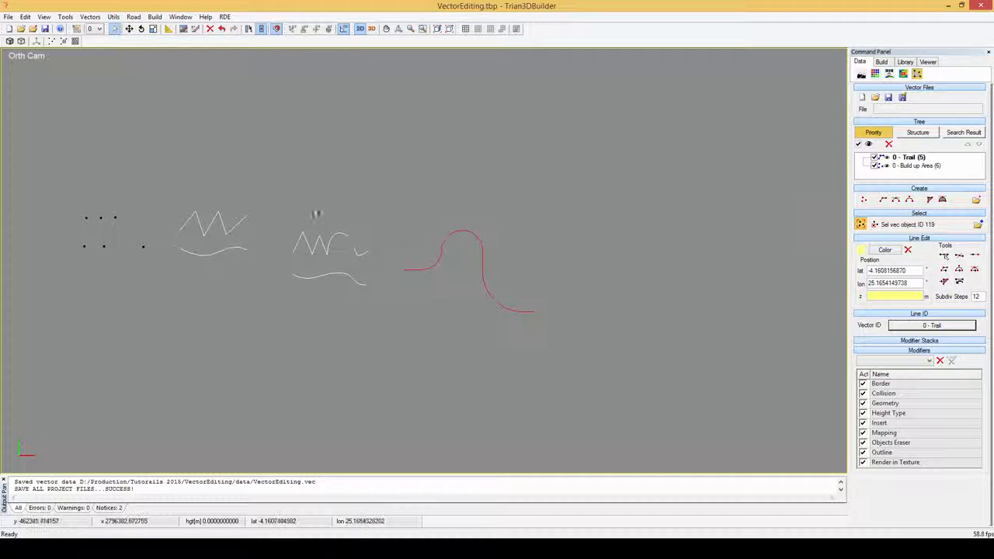
pyautogui.moveTo(311, 211); pyautogui.dragTo(354, 253)
pyautogui.moveTo(172, 240); pyautogui.dragTo(259, 262)
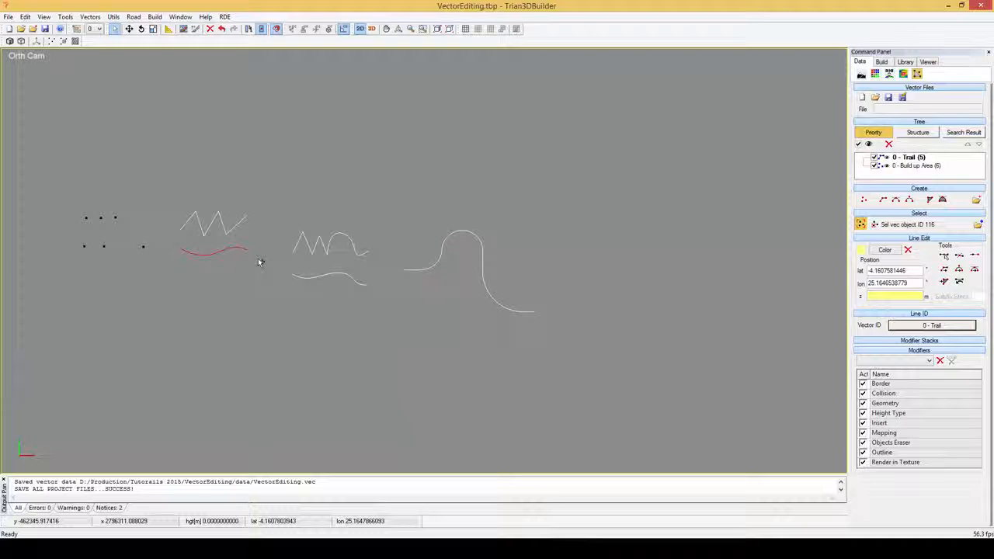
# In point selection mode, select the wavy line's end point and a middle point, add neighbouring points to the selection, and clear it
pyautogui.click(875, 225)
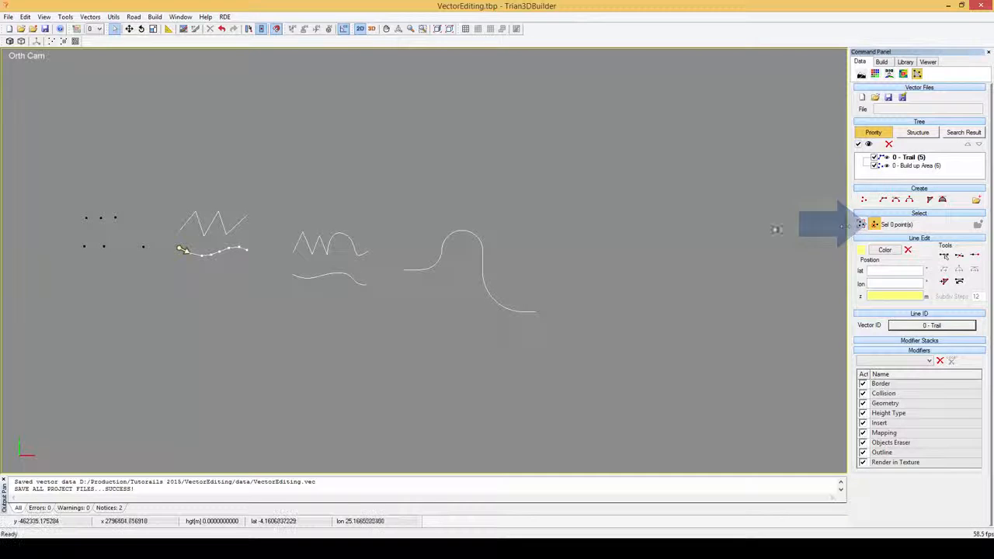
pyautogui.click(248, 251)
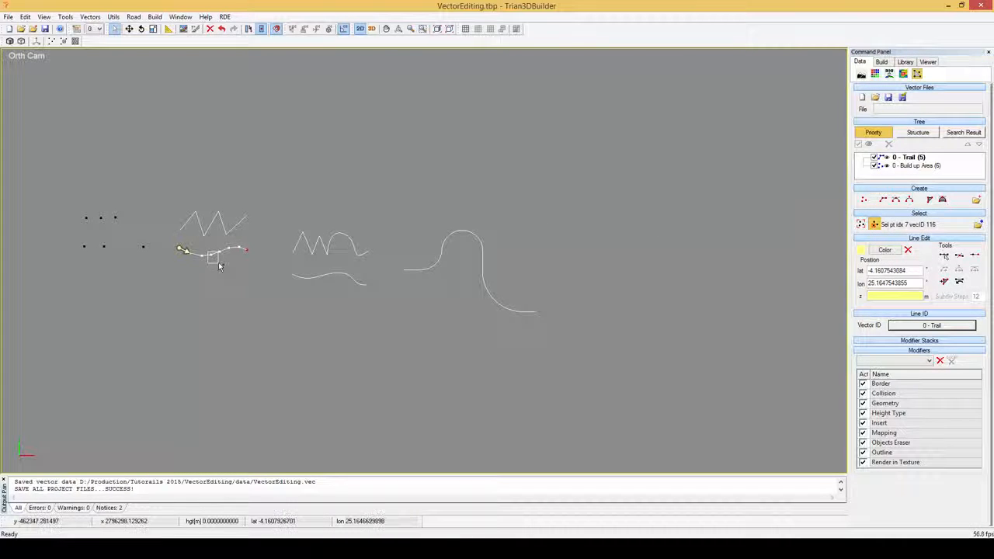
pyautogui.click(219, 266)
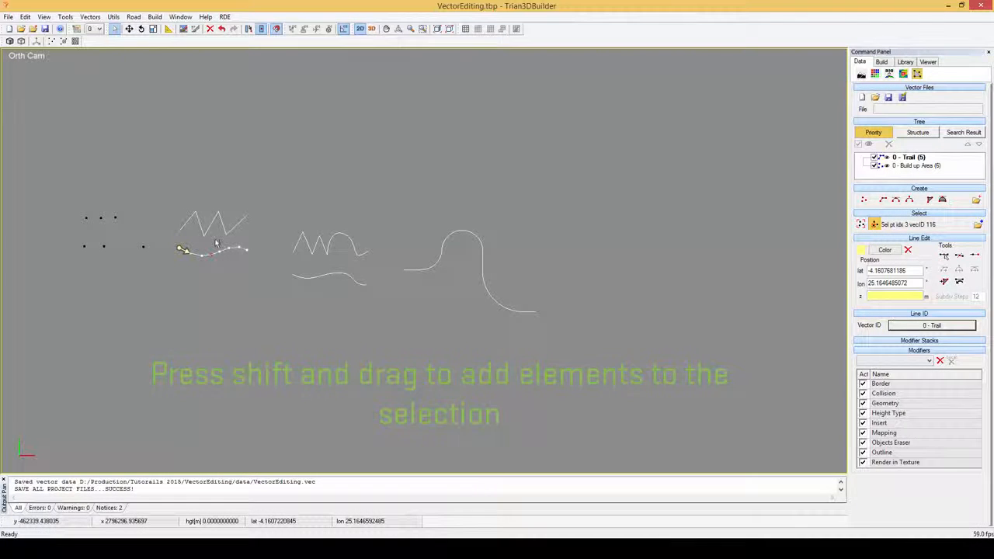
pyautogui.moveTo(212, 270)
pyautogui.keyDown('shift'); pyautogui.mouseDown()
pyautogui.moveTo(227, 241)
pyautogui.moveTo(235, 260)
pyautogui.moveTo(222, 258)
pyautogui.mouseUp(); pyautogui.keyUp('shift')
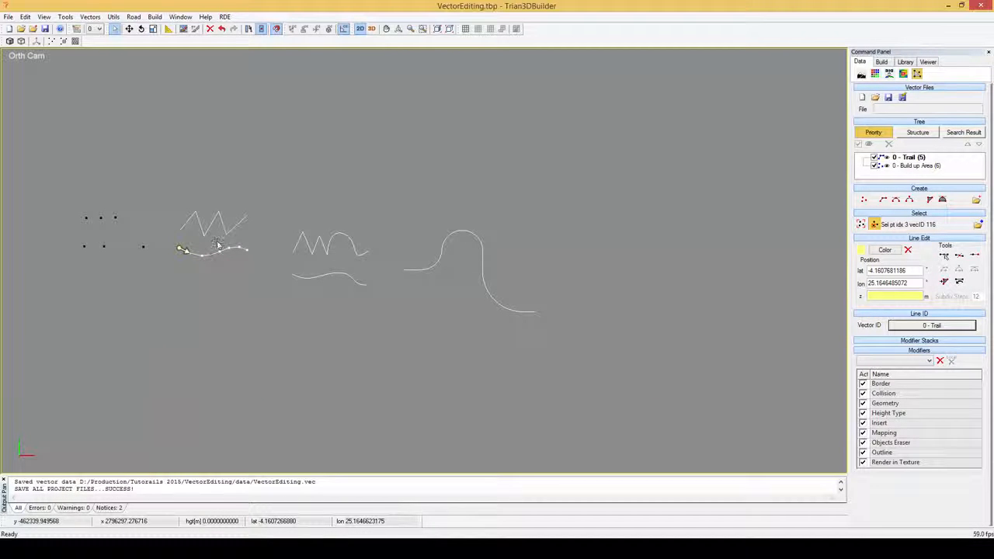
pyautogui.click(252, 288)
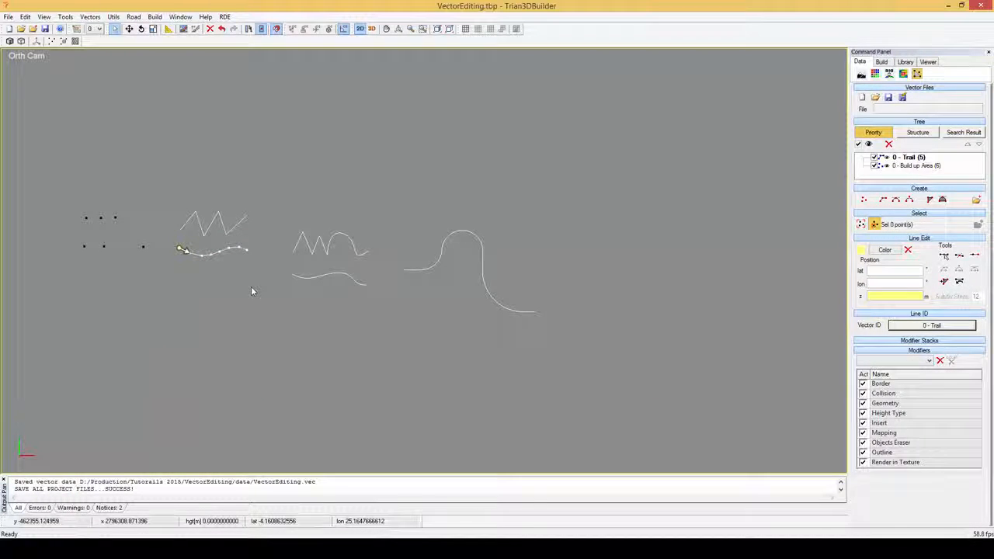
pyautogui.rightClick(252, 289)
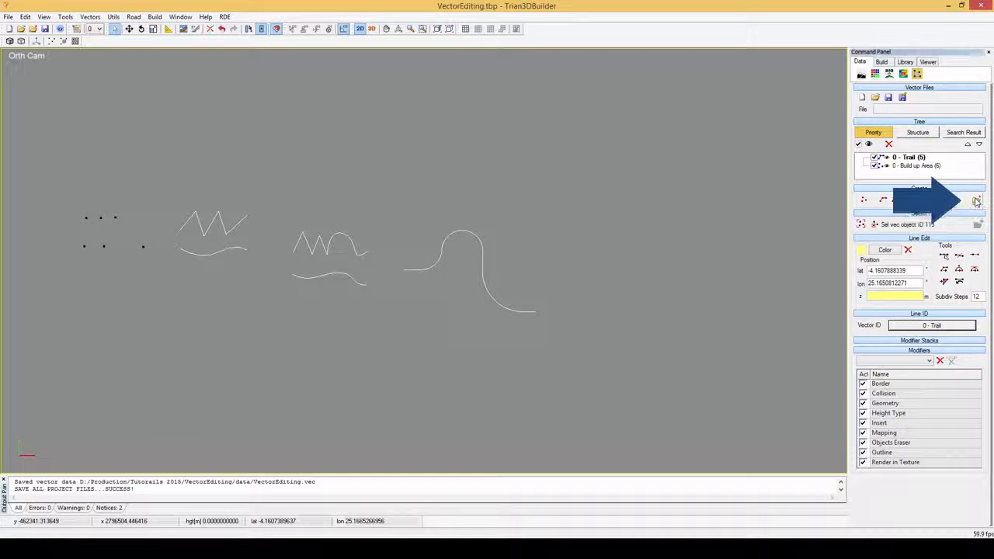
# Create a new vector group and name it Group1
pyautogui.click(976, 201)
pyautogui.moveTo(917, 261); pyautogui.dragTo(852, 256)
pyautogui.write('Group1')
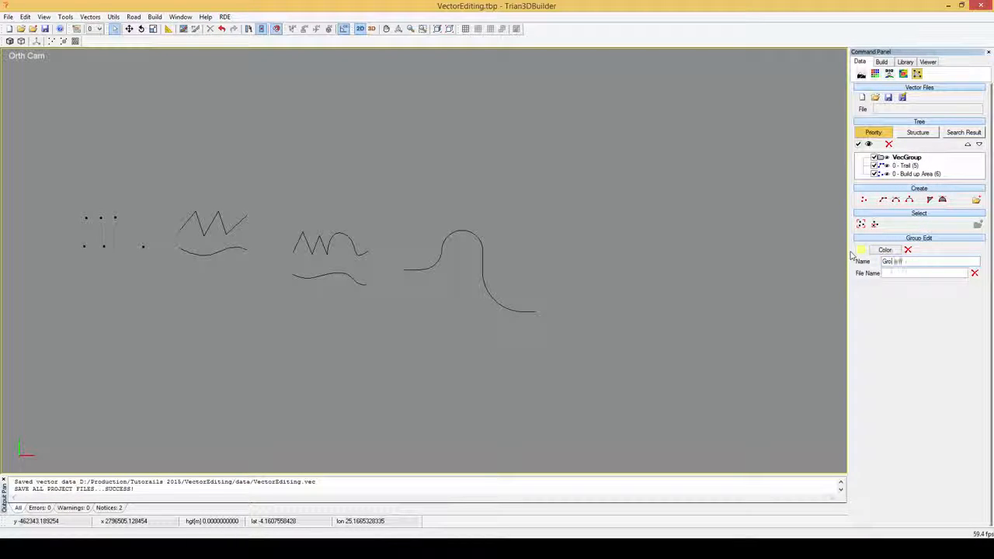
pyautogui.press('Tab')
# Create a second top-level vector group and name it Group2
pyautogui.click(907, 165)
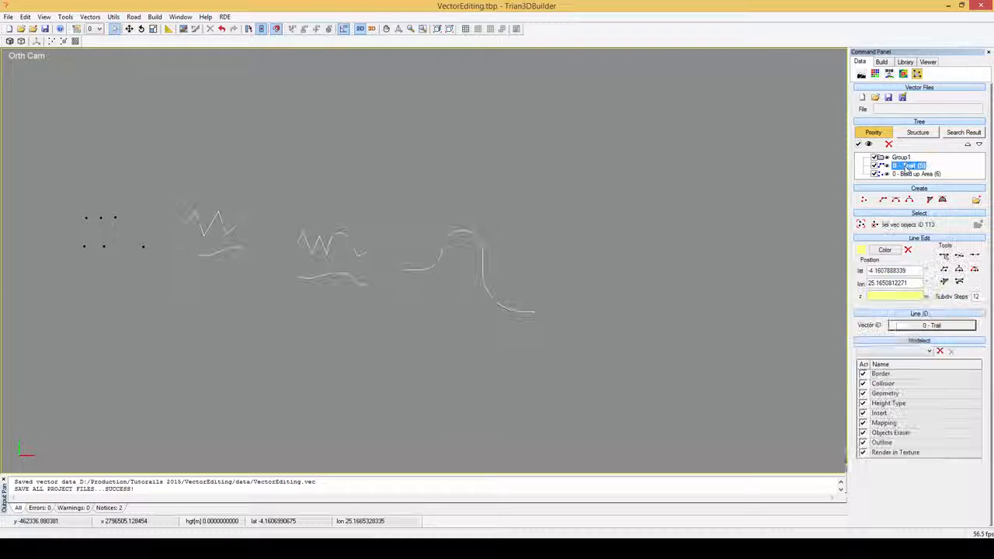
pyautogui.click(977, 200)
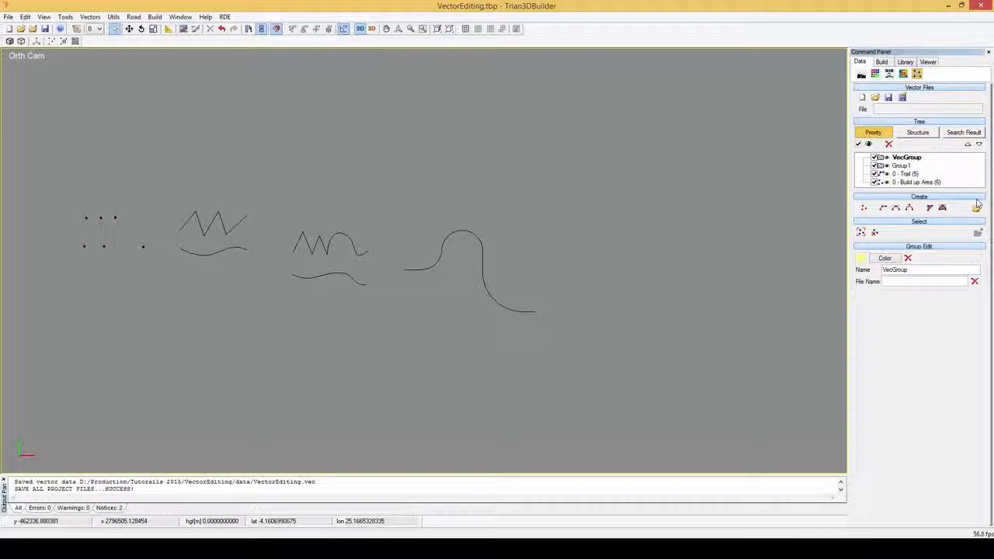
pyautogui.moveTo(917, 269); pyautogui.dragTo(872, 272)
pyautogui.write('Group2')
pyautogui.press('Return')
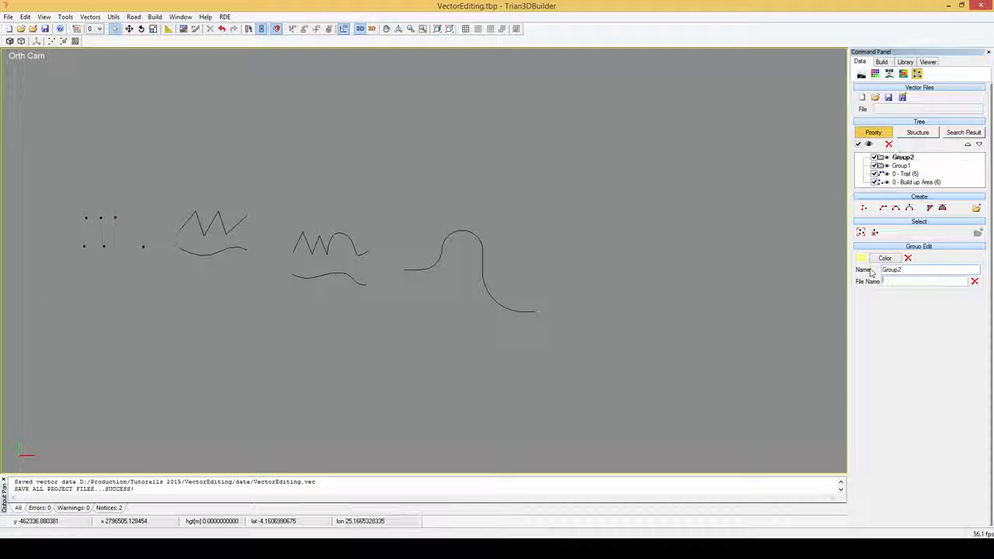
# Move the Trail layer into Group2 and the Build up Area layer into Group1, and check both groups by collapsing and expanding them
pyautogui.click(905, 174)
pyautogui.moveTo(903, 177)
pyautogui.mouseDown()
pyautogui.moveTo(903, 158)
pyautogui.moveTo(898, 178)
pyautogui.mouseUp()
pyautogui.click(906, 183)
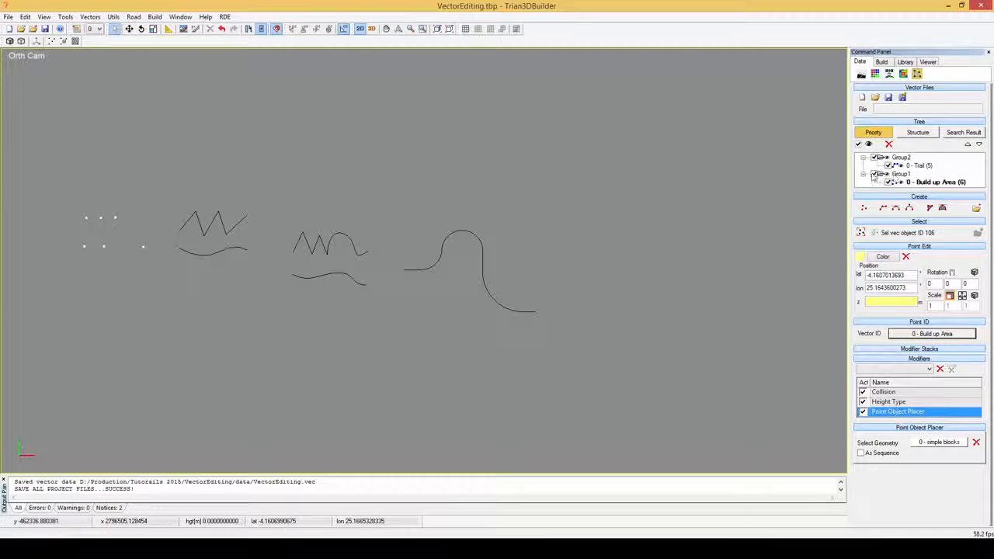
pyautogui.click(863, 174)
pyautogui.click(864, 158)
pyautogui.click(864, 158)
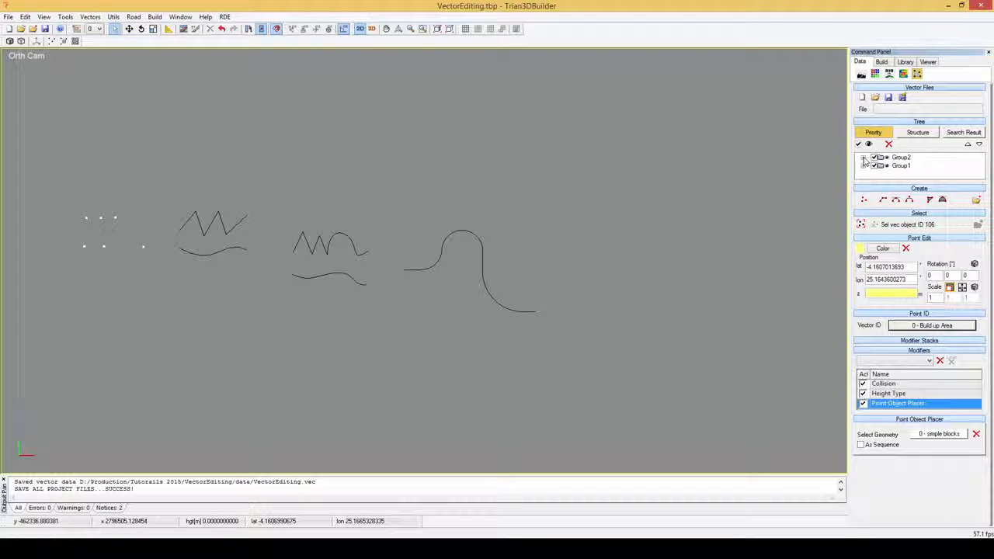
pyautogui.click(864, 174)
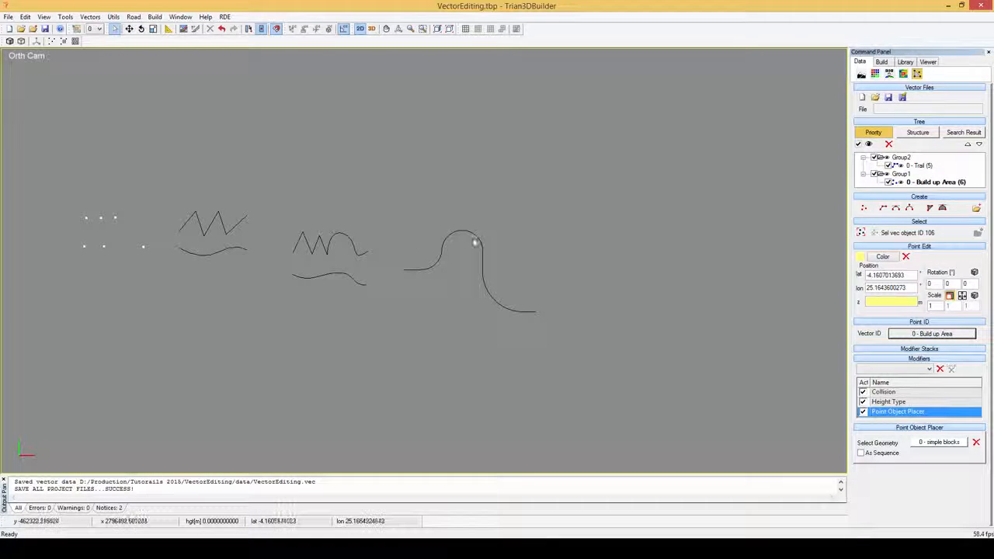
# Select the zigzag Bezier line with the curved end from the Trail layer and move it into Group1
pyautogui.click(352, 241)
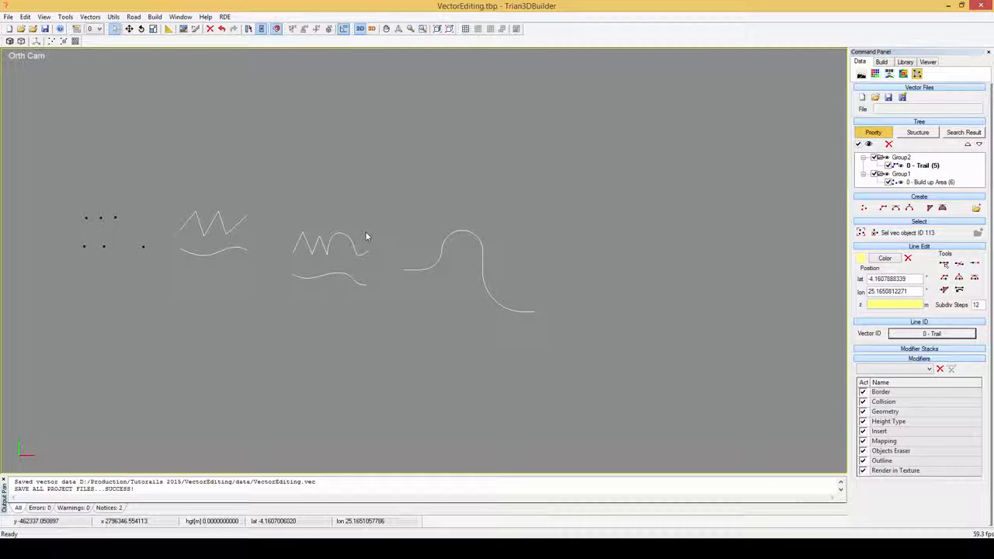
pyautogui.rightClick(366, 234)
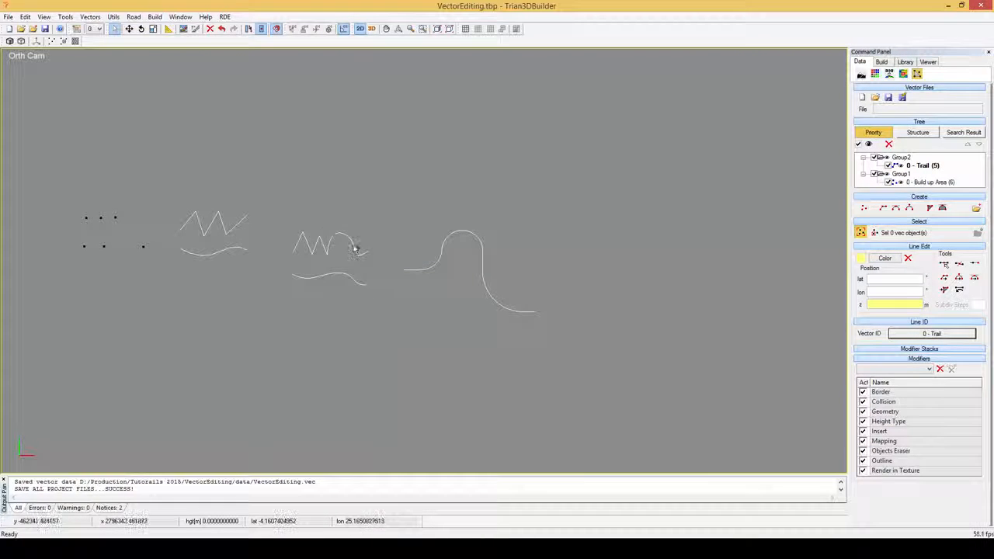
pyautogui.click(355, 249)
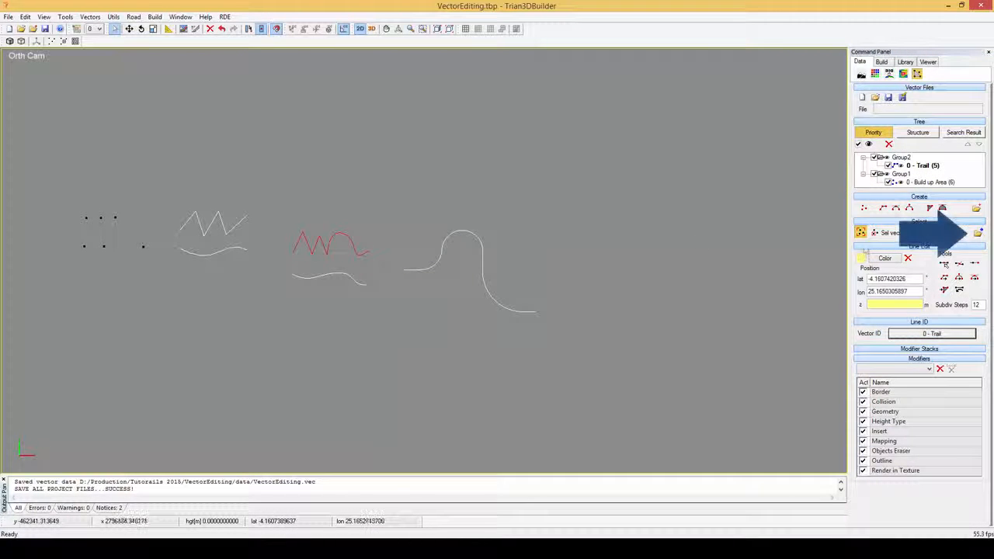
pyautogui.click(977, 235)
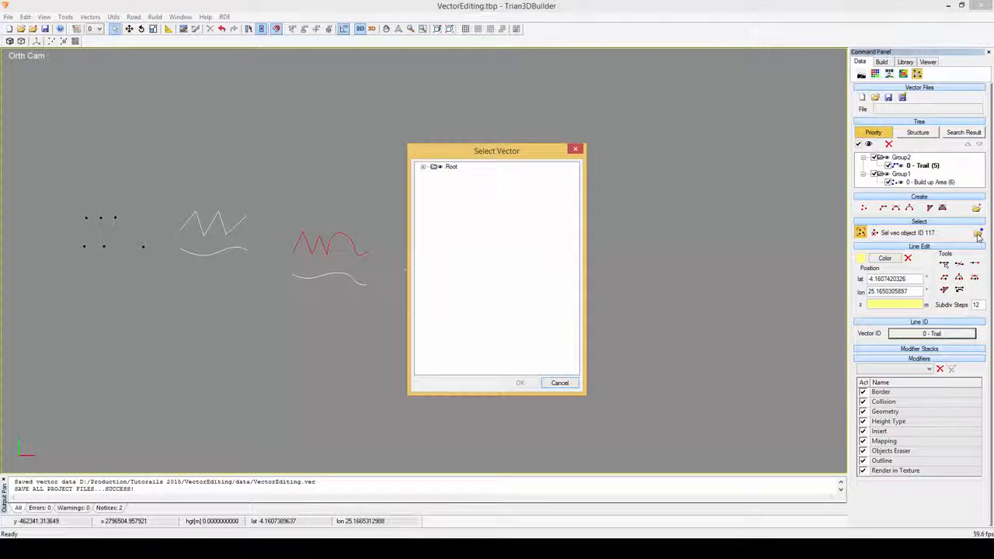
pyautogui.click(423, 166)
pyautogui.click(436, 183)
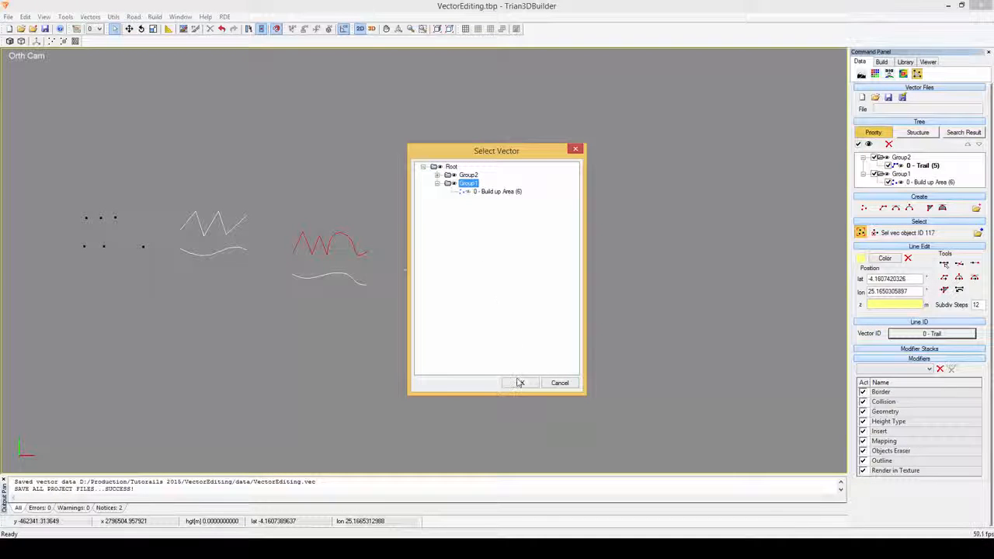
pyautogui.click(519, 384)
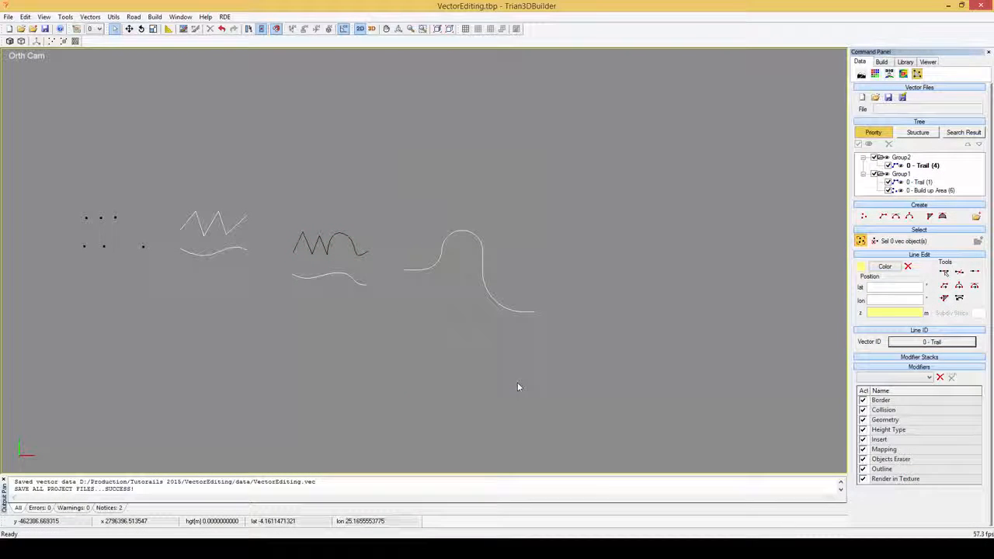
# Examine the contents of Group2 and Group1 in the tree
pyautogui.click(863, 157)
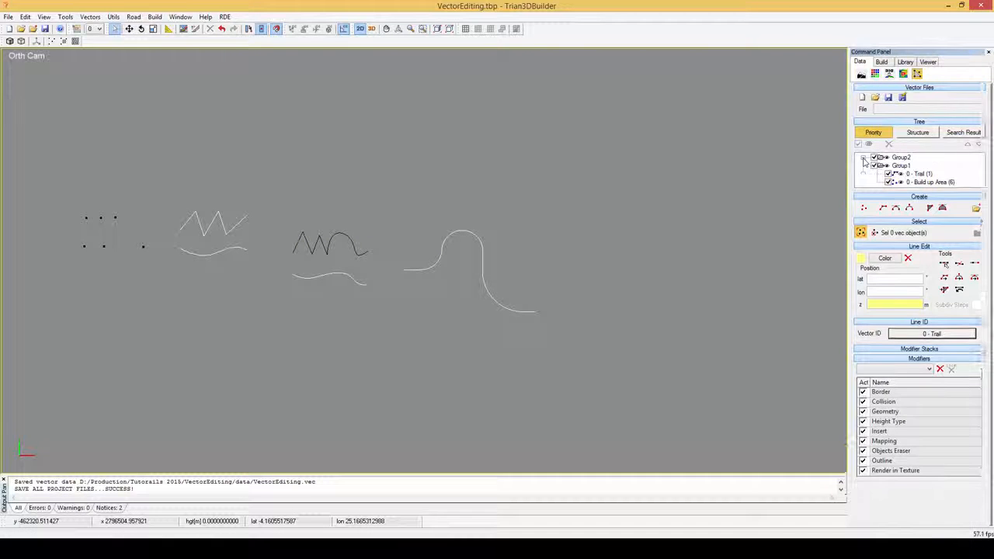
pyautogui.click(863, 166)
pyautogui.doubleClick(901, 159)
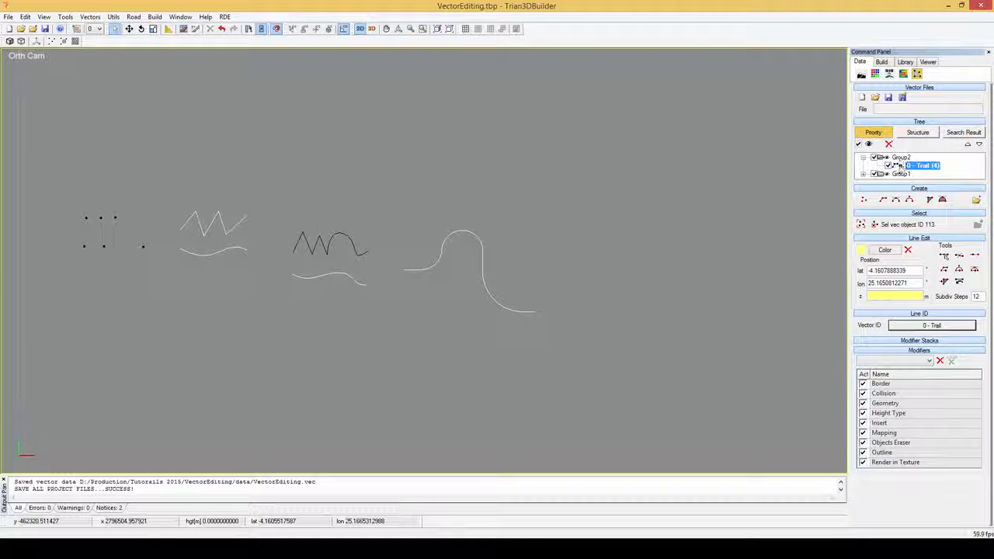
pyautogui.click(901, 175)
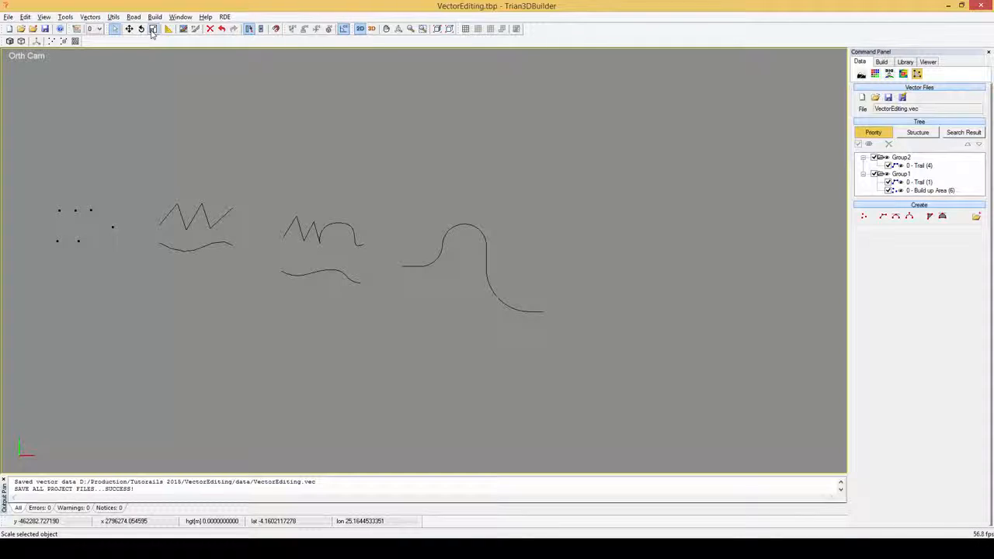
# In Element Mode, select the Build up Area point nearest the first zigzag line and show its geometry
pyautogui.click(113, 228)
pyautogui.rightClick(112, 227)
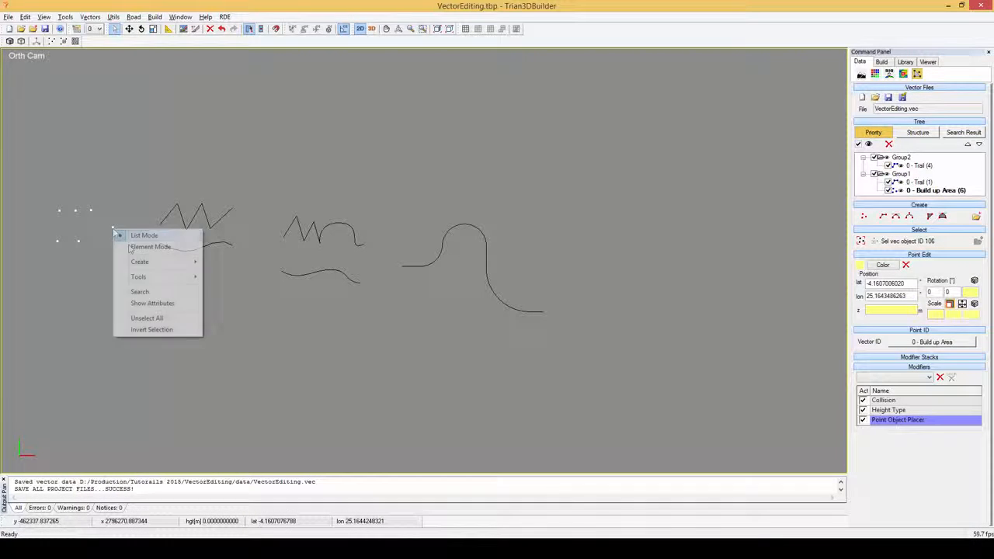
pyautogui.click(148, 246)
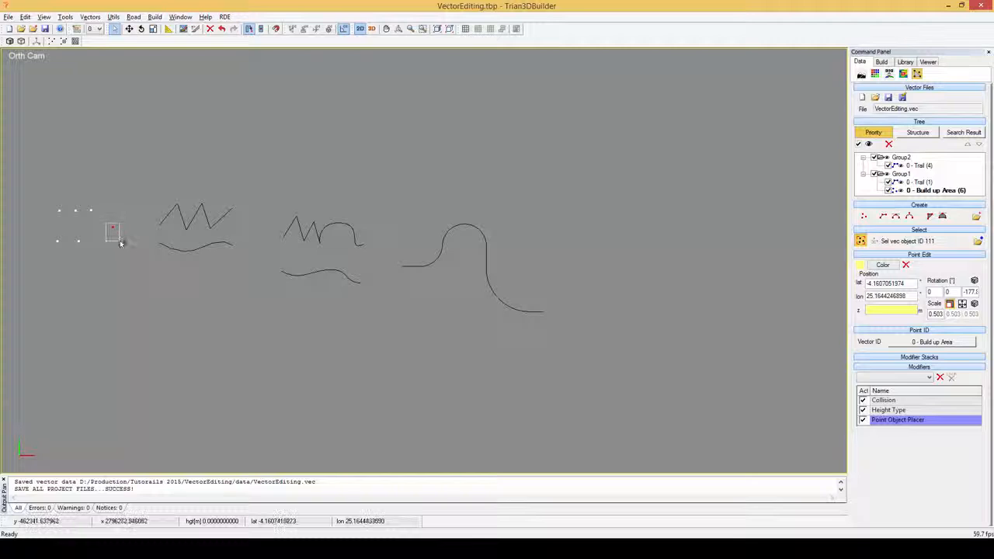
pyautogui.click(87, 17)
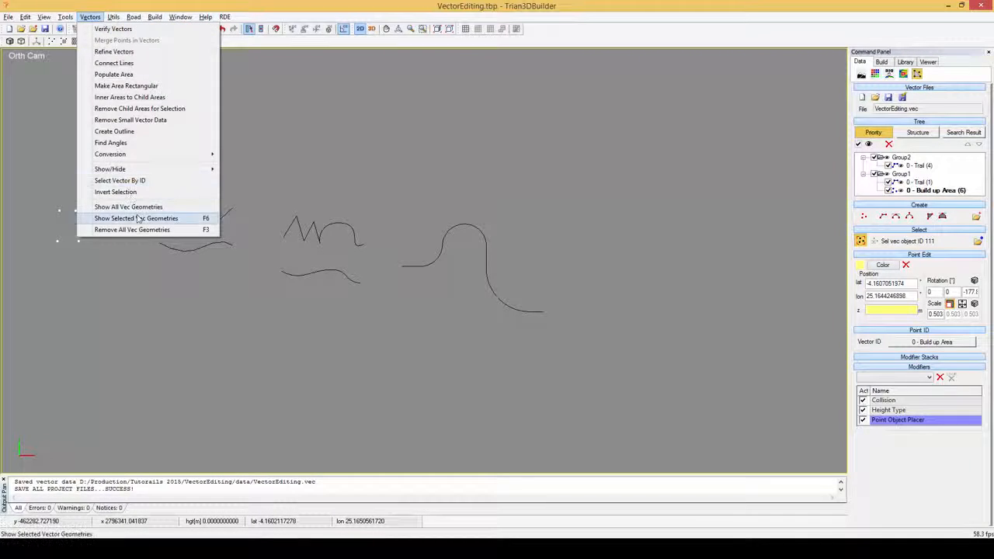
pyautogui.click(189, 223)
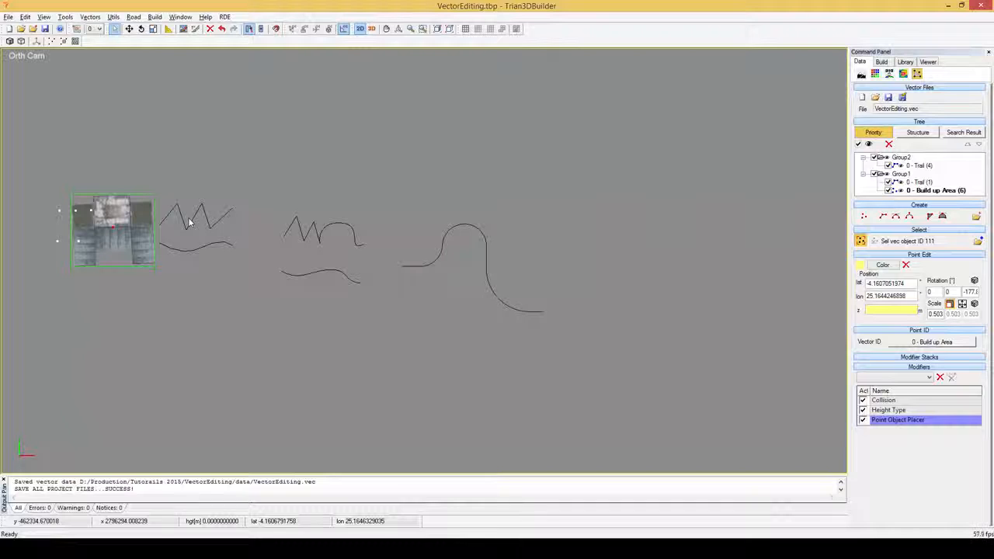
# Move the selected building above the first zigzag line and rotate it around Z to about 131.3 degrees
pyautogui.click(129, 28)
pyautogui.moveTo(125, 210); pyautogui.dragTo(194, 115)
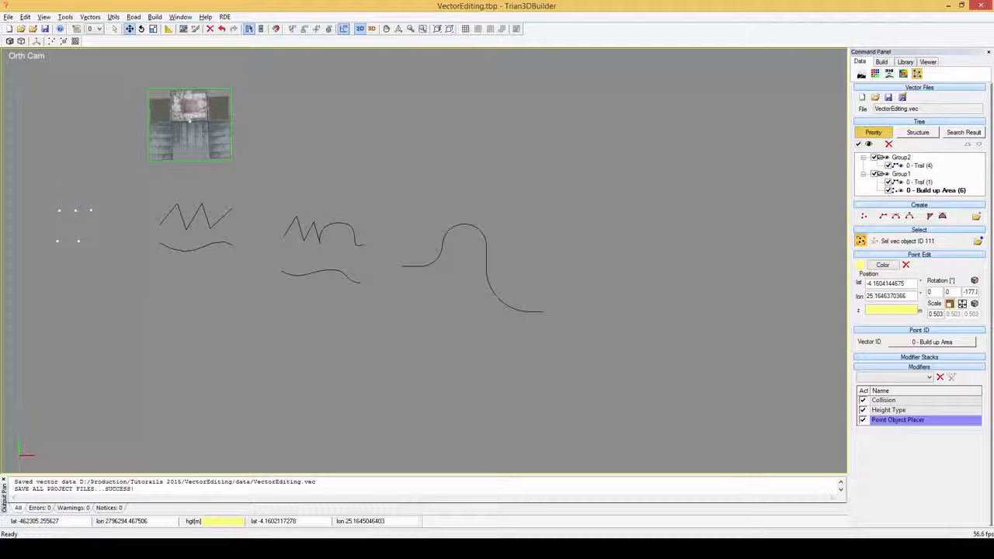
pyautogui.click(141, 28)
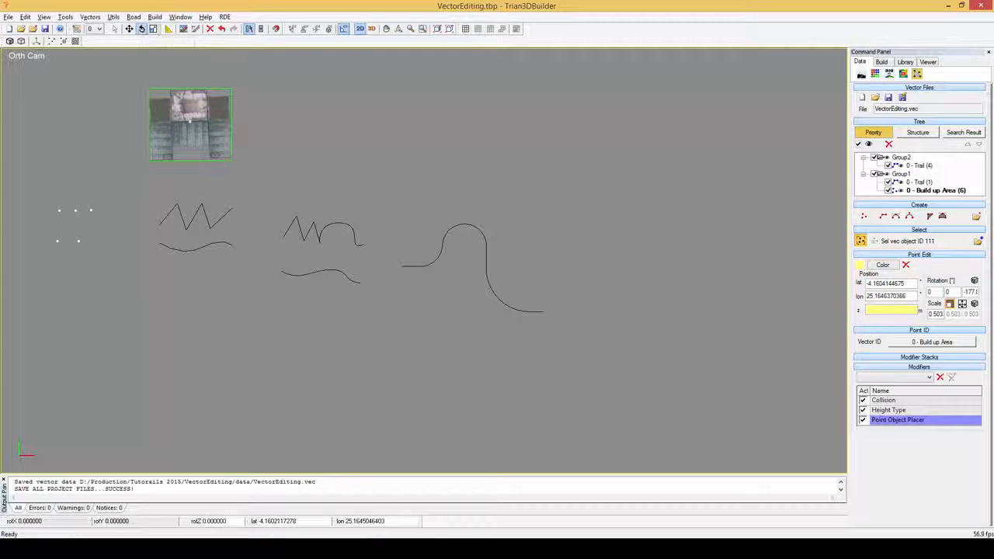
pyautogui.click(261, 30)
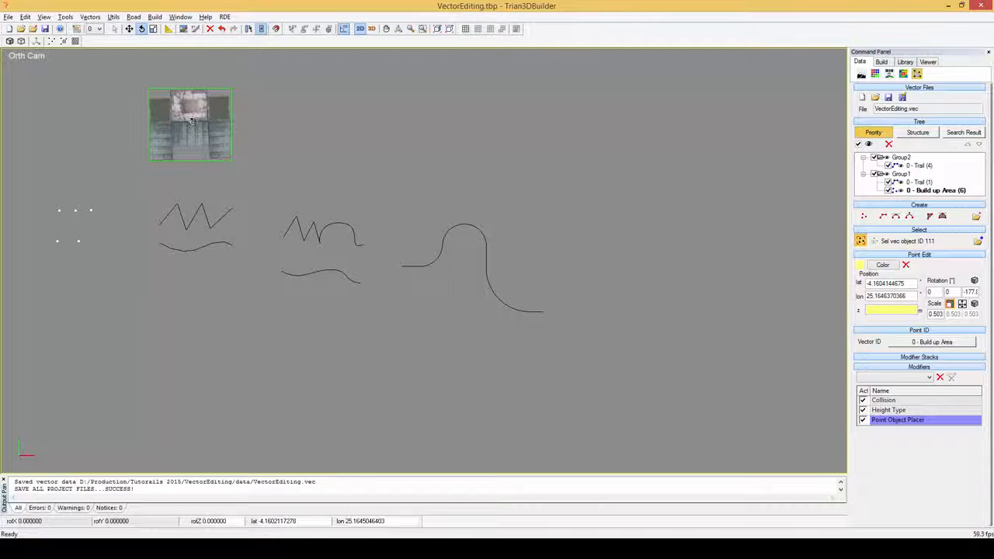
pyautogui.moveTo(192, 121); pyautogui.dragTo(197, 159)
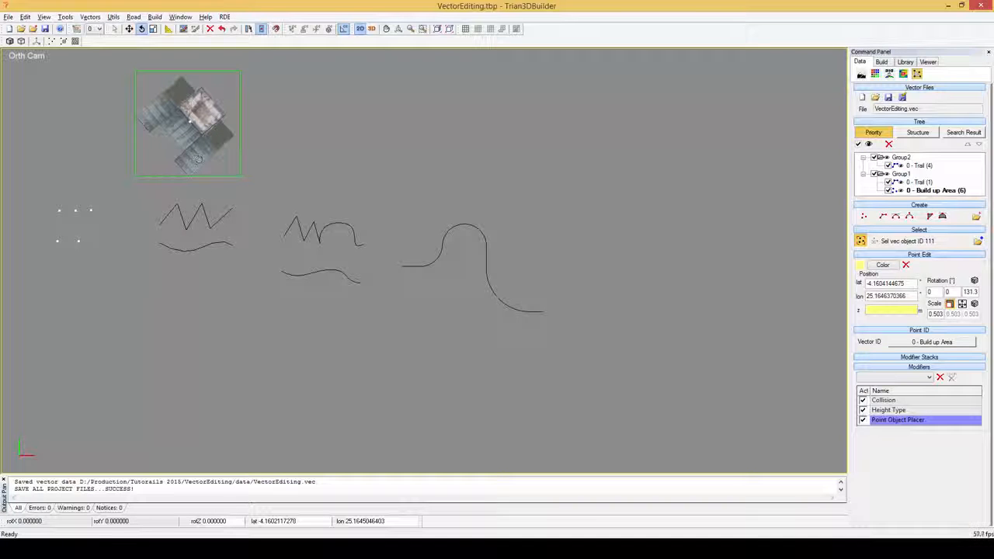
# Return the Build up Area layer to List Mode and remove all vector geometries from the view
pyautogui.rightClick(271, 135)
pyautogui.click(283, 140)
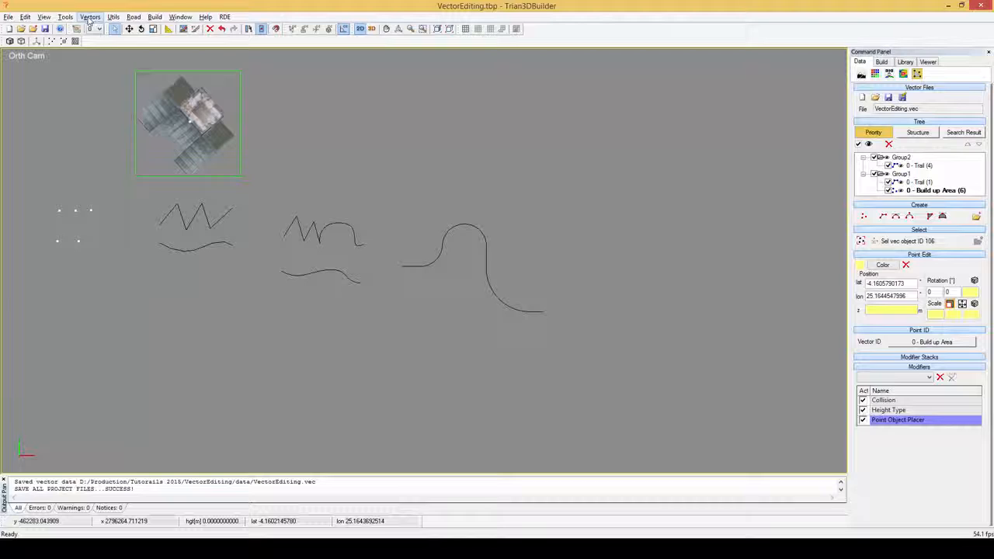
pyautogui.click(89, 17)
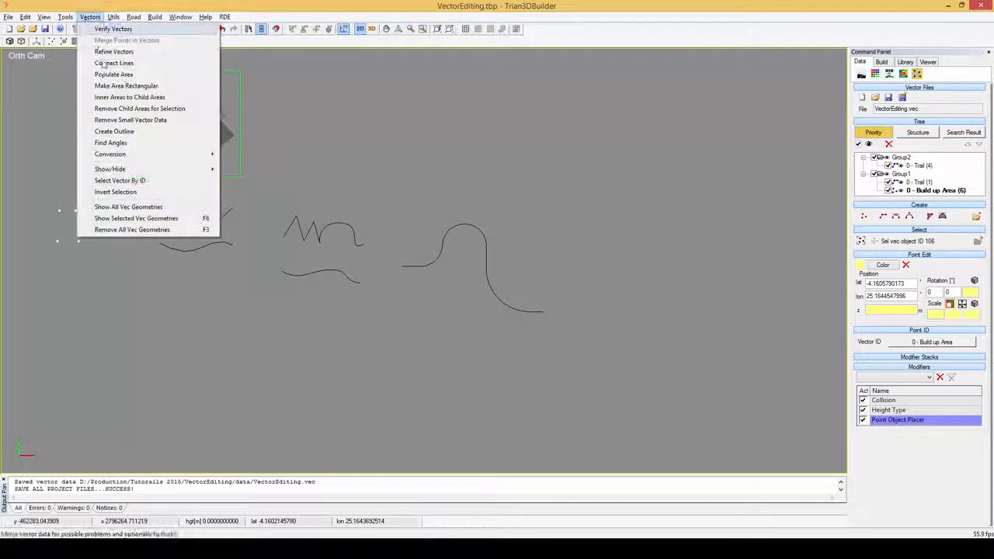
pyautogui.click(161, 231)
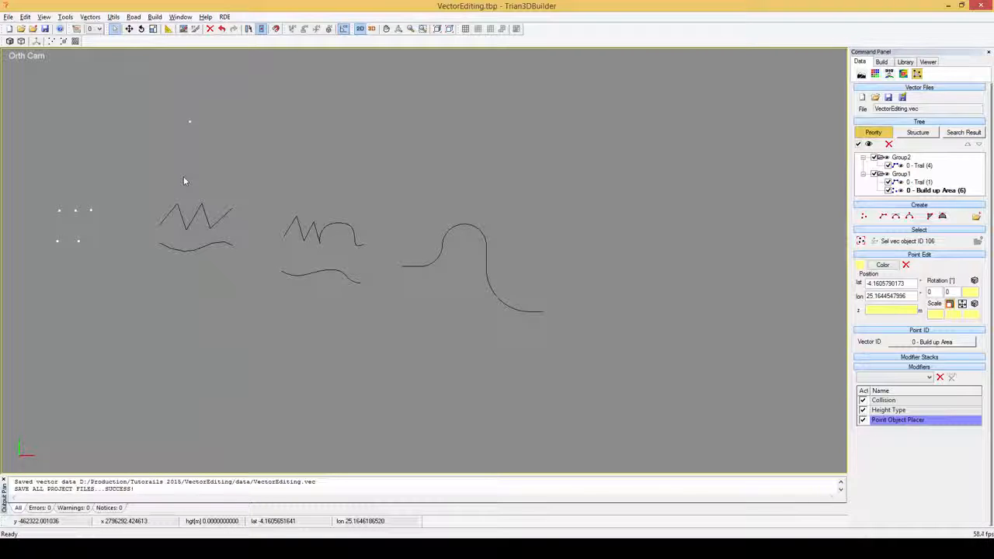
# Select the second zigzag line of the Group1 Trail layer and, in Point Mode, select the outer tangent handle at its curved end
pyautogui.click(294, 235)
pyautogui.rightClick(288, 194)
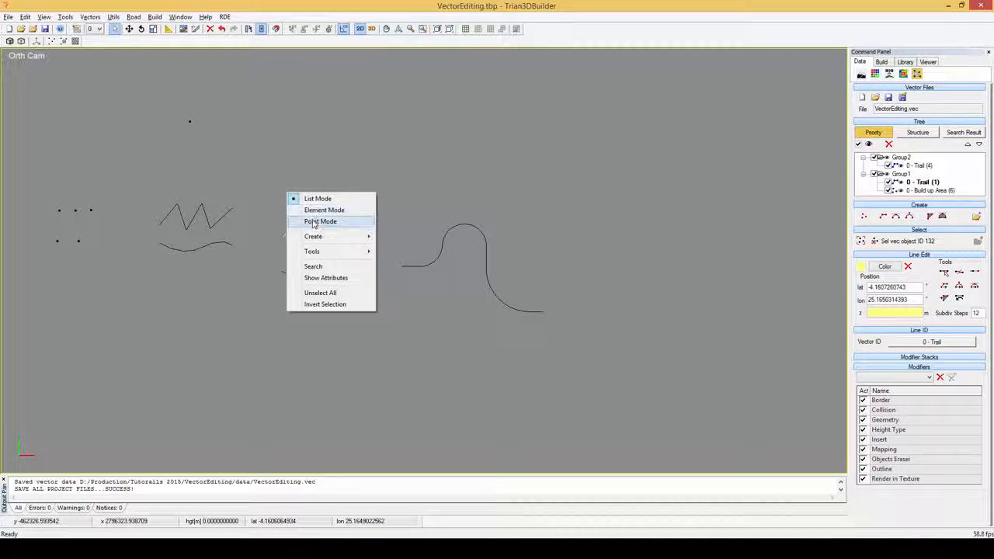
pyautogui.click(315, 223)
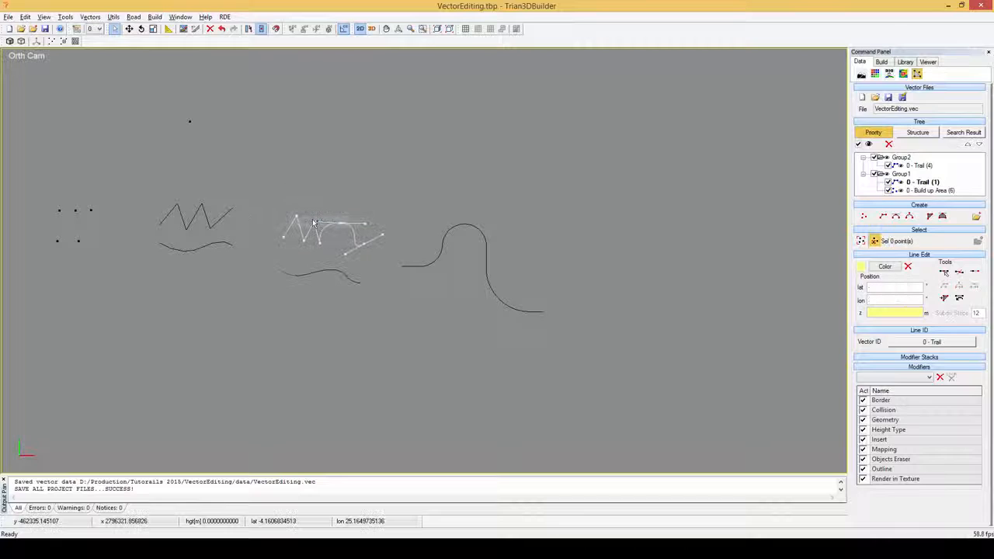
pyautogui.click(382, 234)
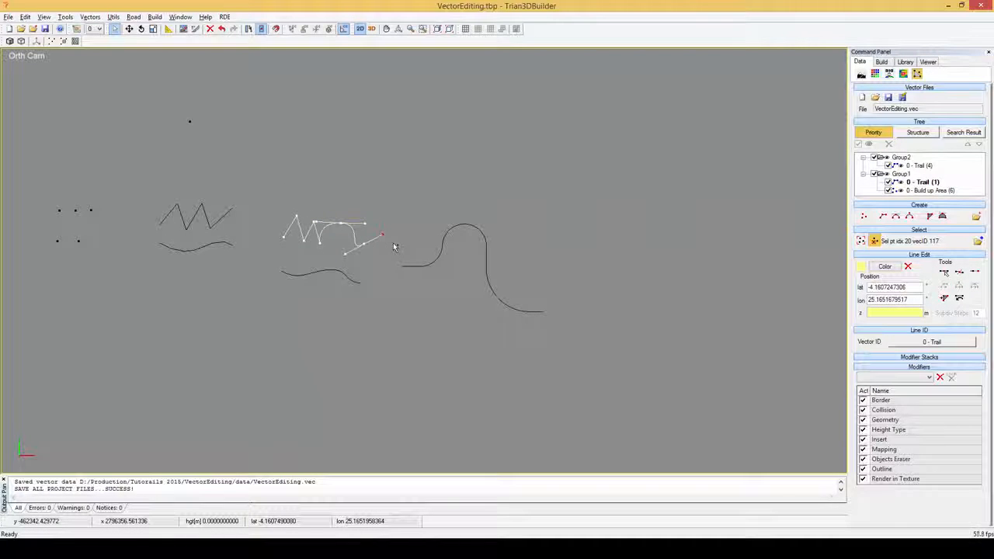
# Move the tangent handle at the line's curved end to widen the arc, then close the Move tool and return to List Mode
pyautogui.press('m')
pyautogui.moveTo(394, 247); pyautogui.dragTo(380, 255)
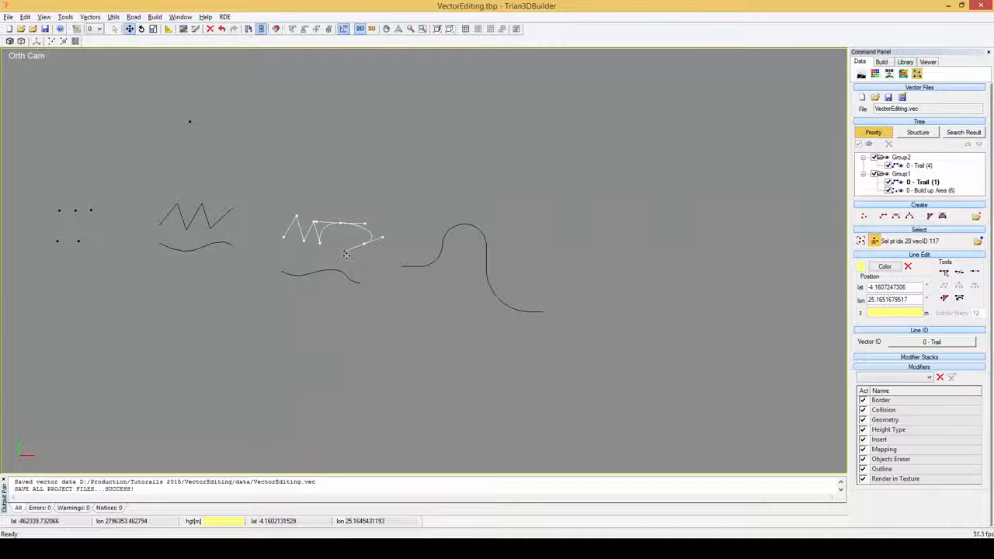
pyautogui.rightClick(349, 201)
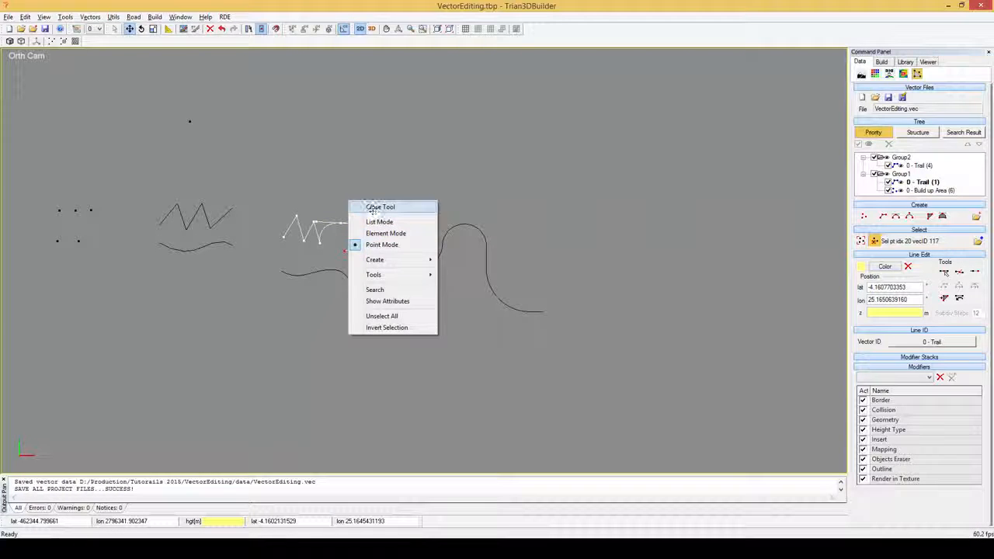
pyautogui.click(372, 208)
pyautogui.rightClick(374, 202)
pyautogui.click(377, 207)
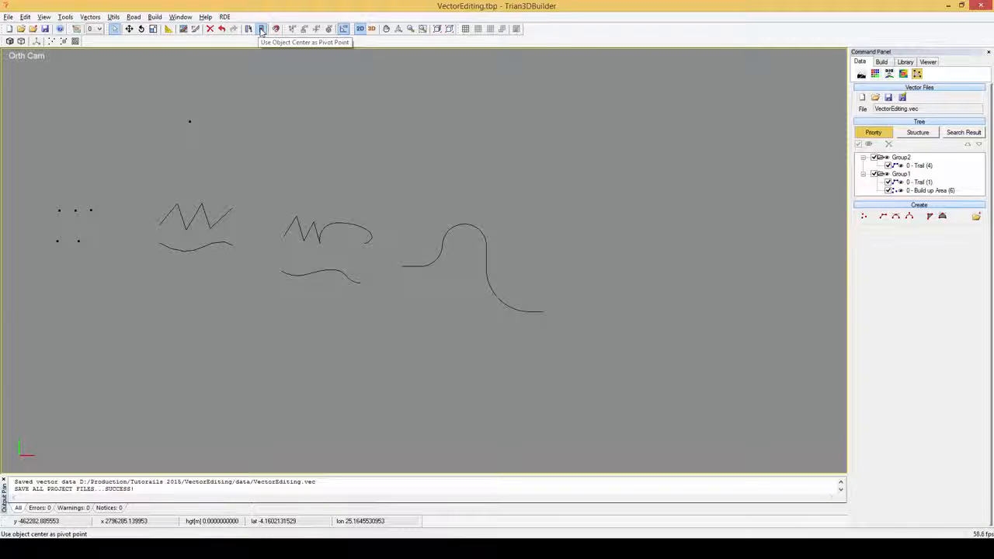
# Rotate the second zigzag line slightly around the lower end of the long curve, and again using its object center as pivot point
pyautogui.click(323, 231)
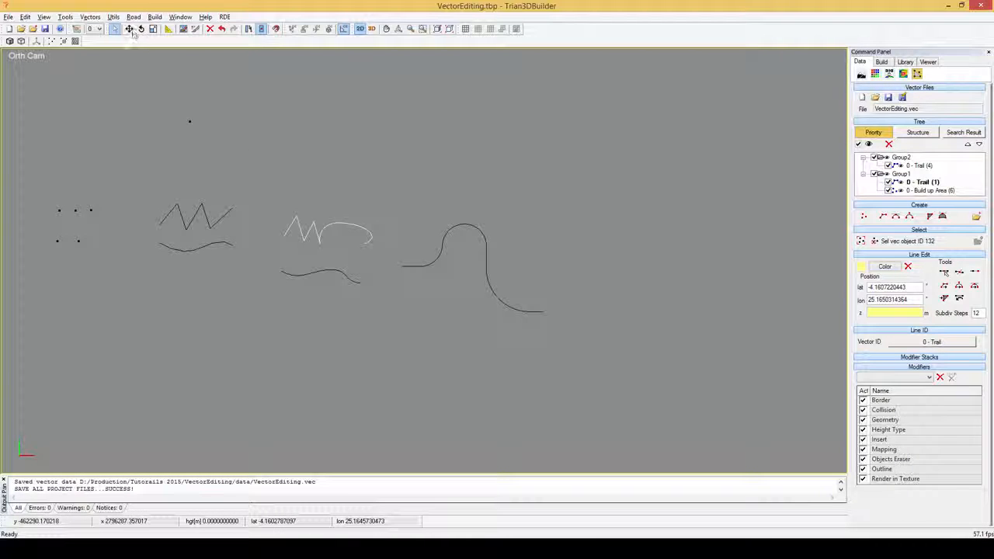
pyautogui.click(142, 29)
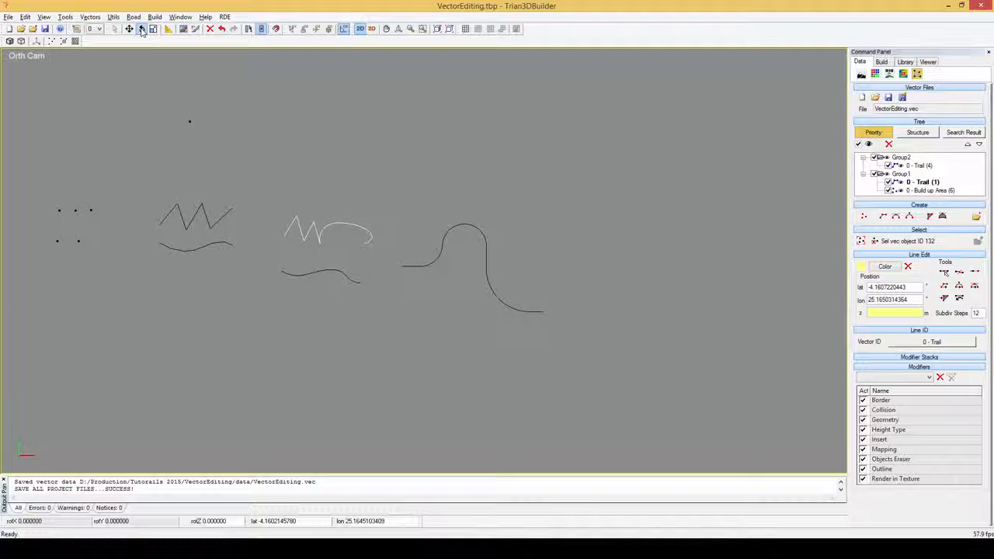
pyautogui.click(249, 30)
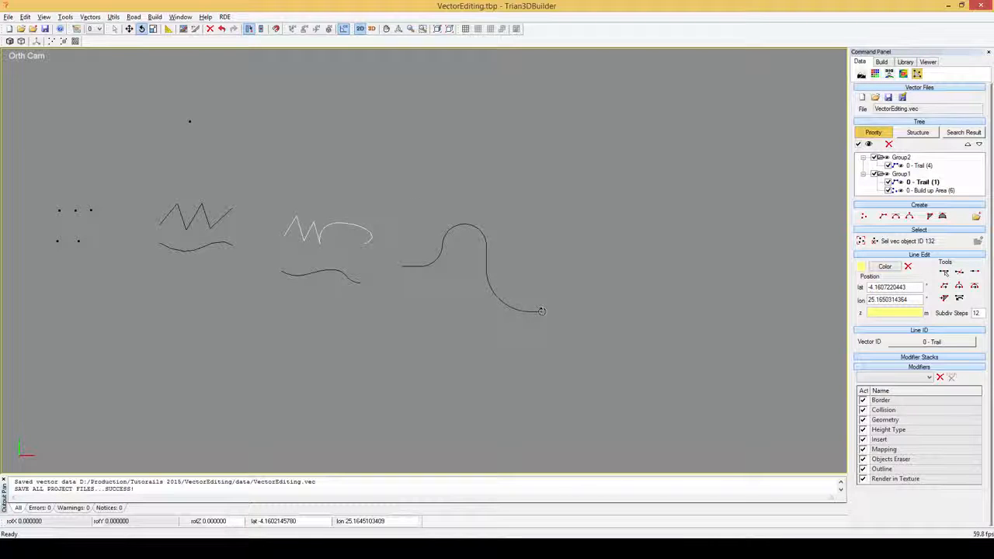
pyautogui.moveTo(542, 310)
pyautogui.mouseDown()
pyautogui.moveTo(543, 285)
pyautogui.moveTo(543, 342)
pyautogui.moveTo(544, 305)
pyautogui.mouseUp()
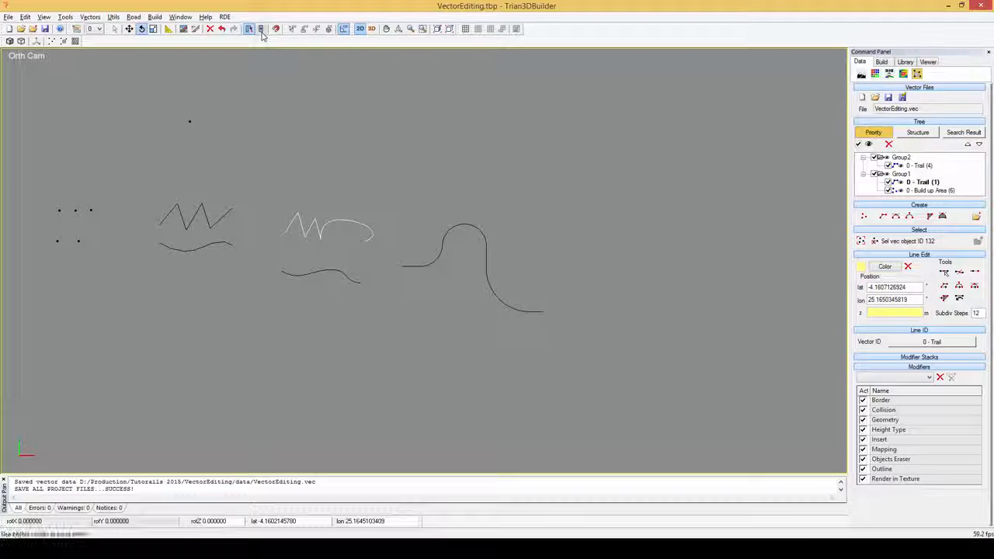
pyautogui.click(261, 29)
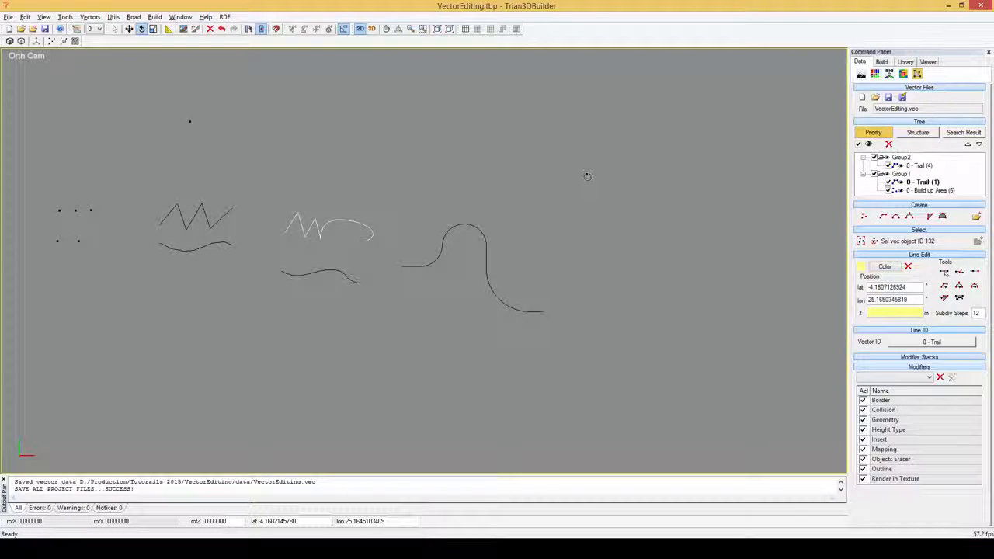
pyautogui.moveTo(544, 311); pyautogui.dragTo(535, 233)
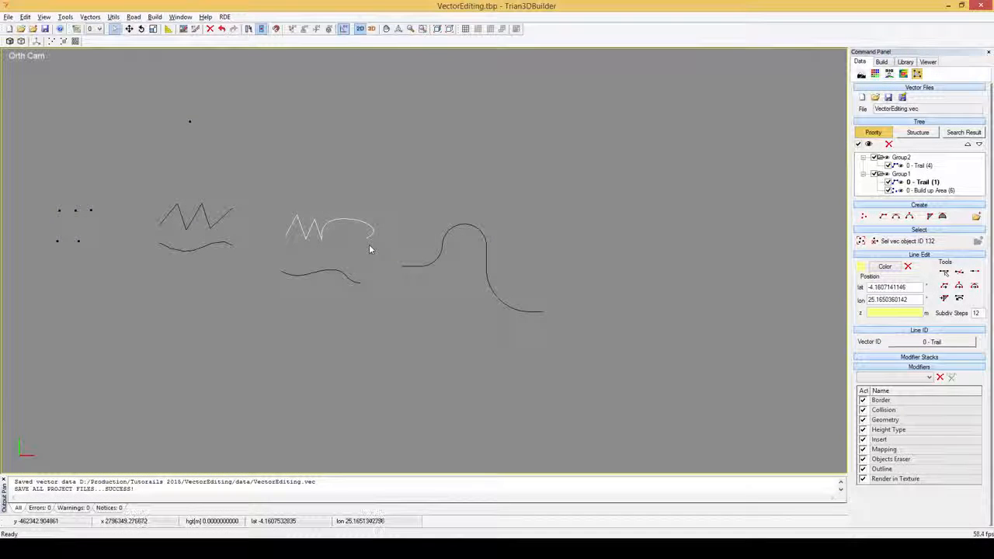
# Examine the Line Edit tools offered for the second zigzag line in Point Mode and in List Mode
pyautogui.rightClick(369, 244)
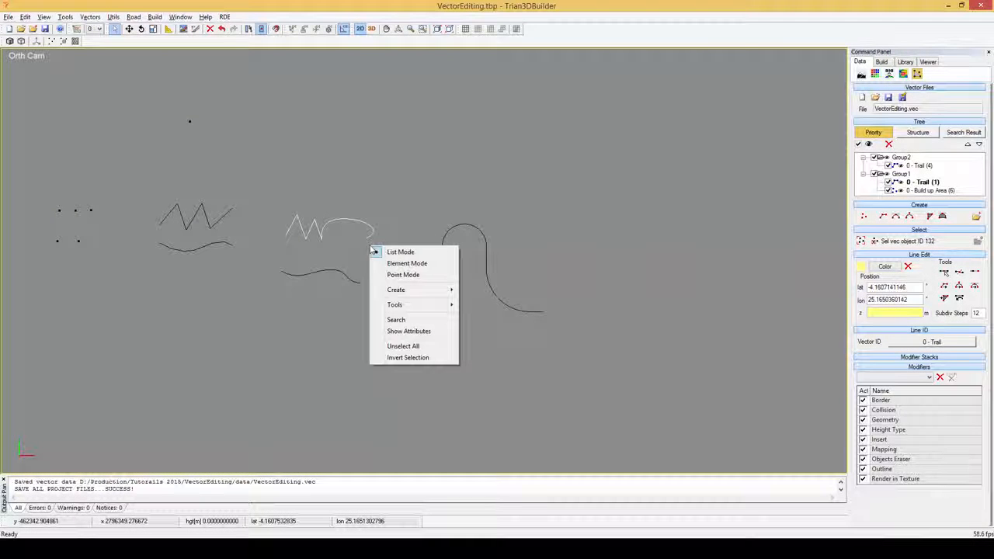
pyautogui.click(395, 275)
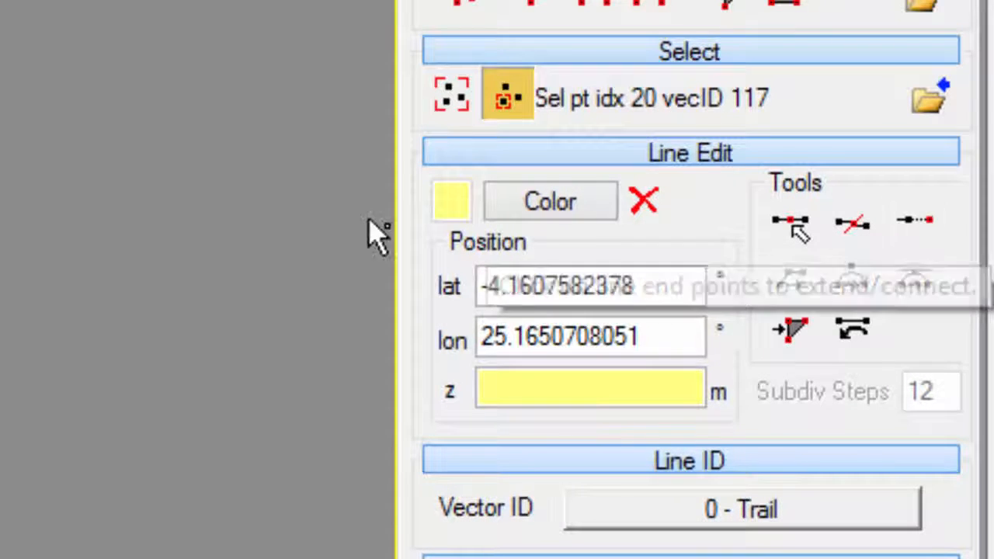
pyautogui.rightClick(132, 211)
pyautogui.click(182, 233)
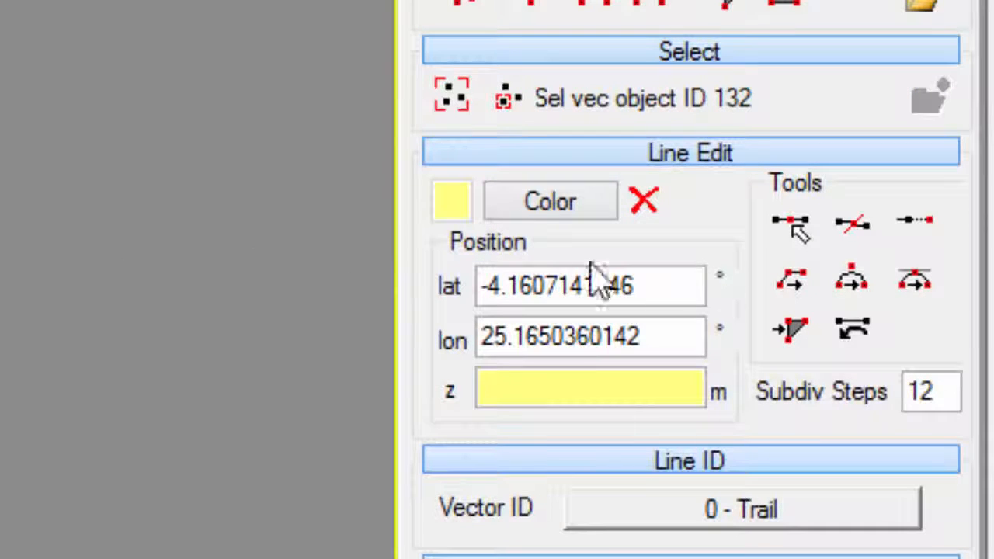